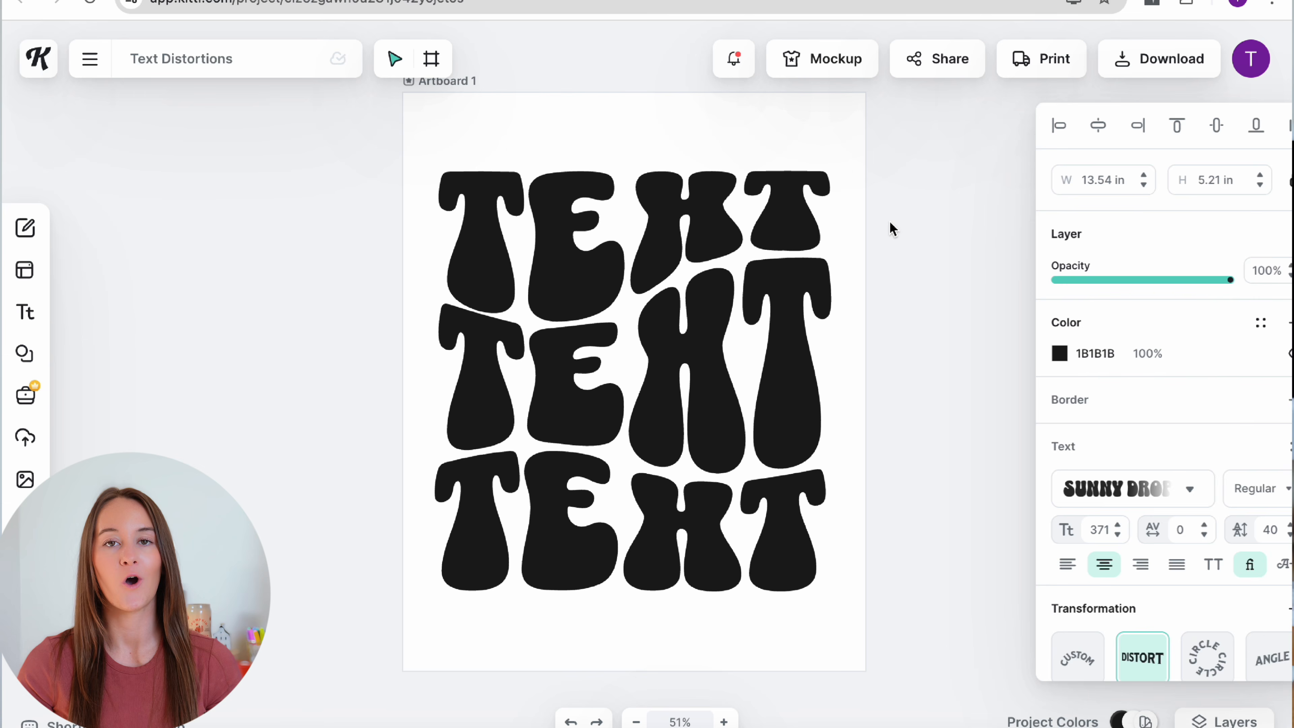
Step: Select the top TEXT line and reset its existing distortion
{"action": "left_click", "coordinate": [890, 225]}
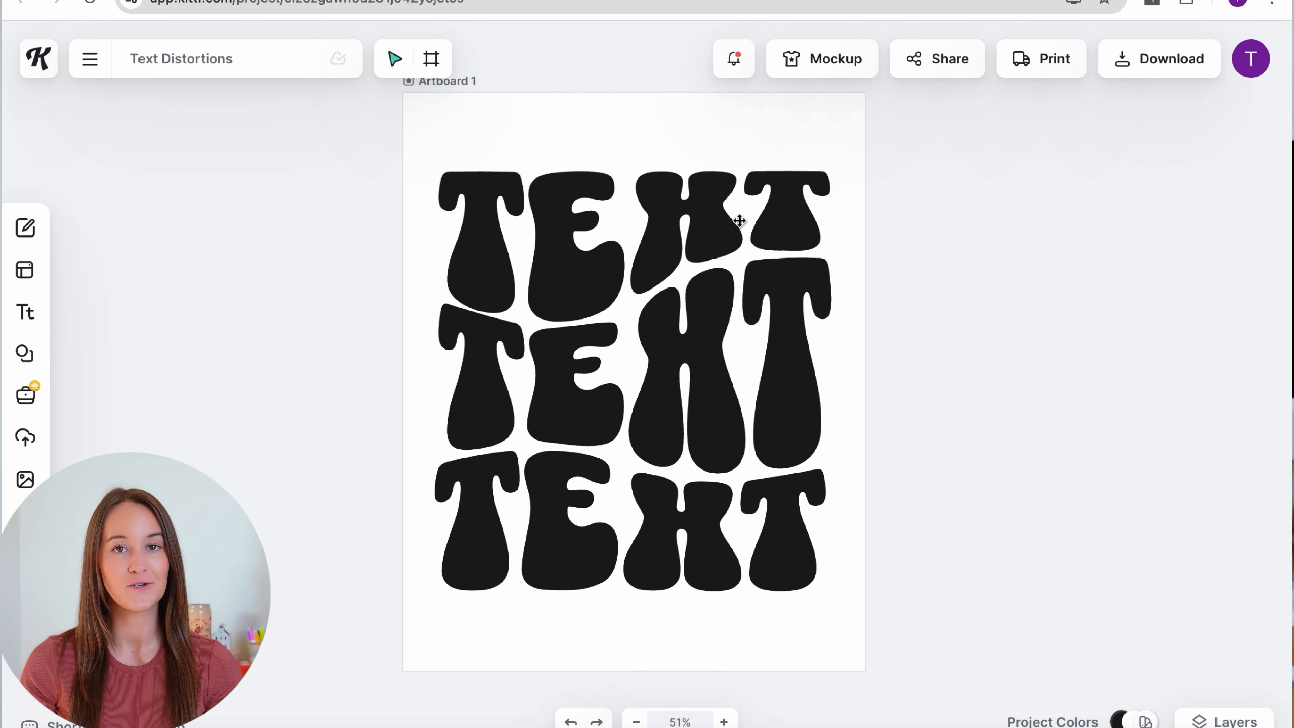
{"action": "left_click", "coordinate": [717, 216]}
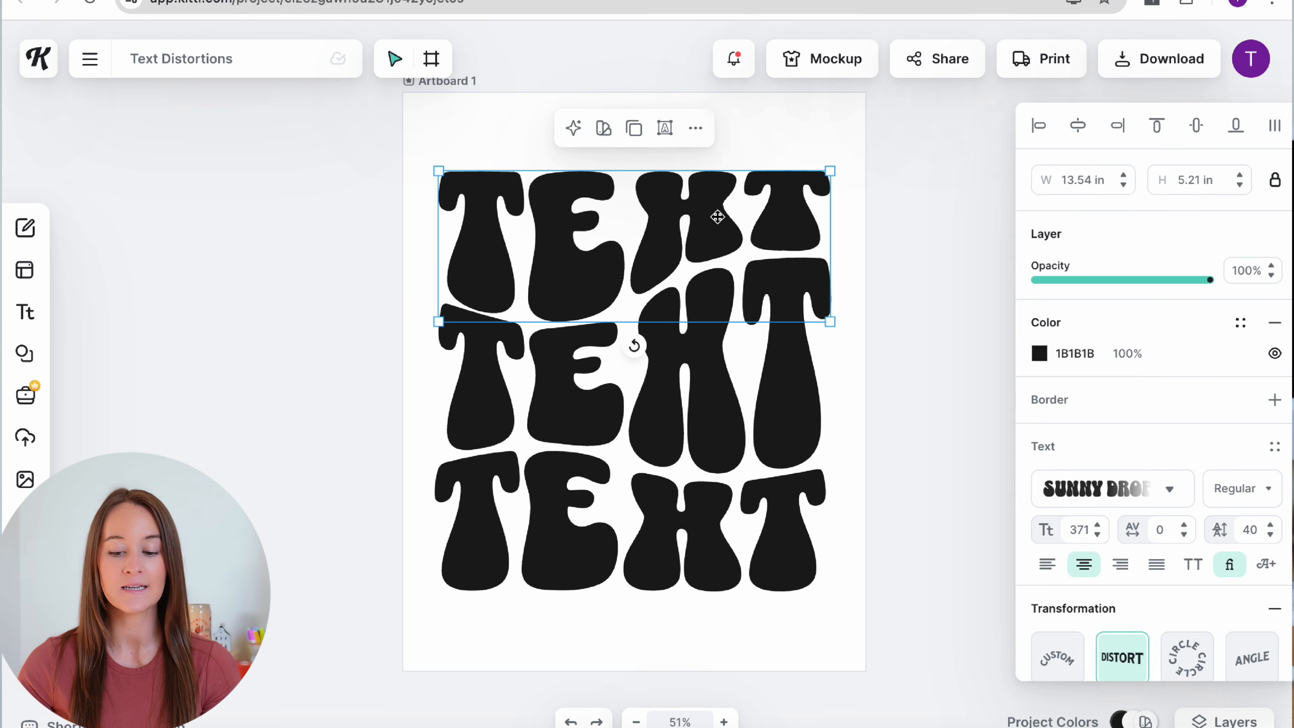
{"action": "scroll", "coordinate": [1021, 555], "scroll_direction": "down", "scroll_amount": 5}
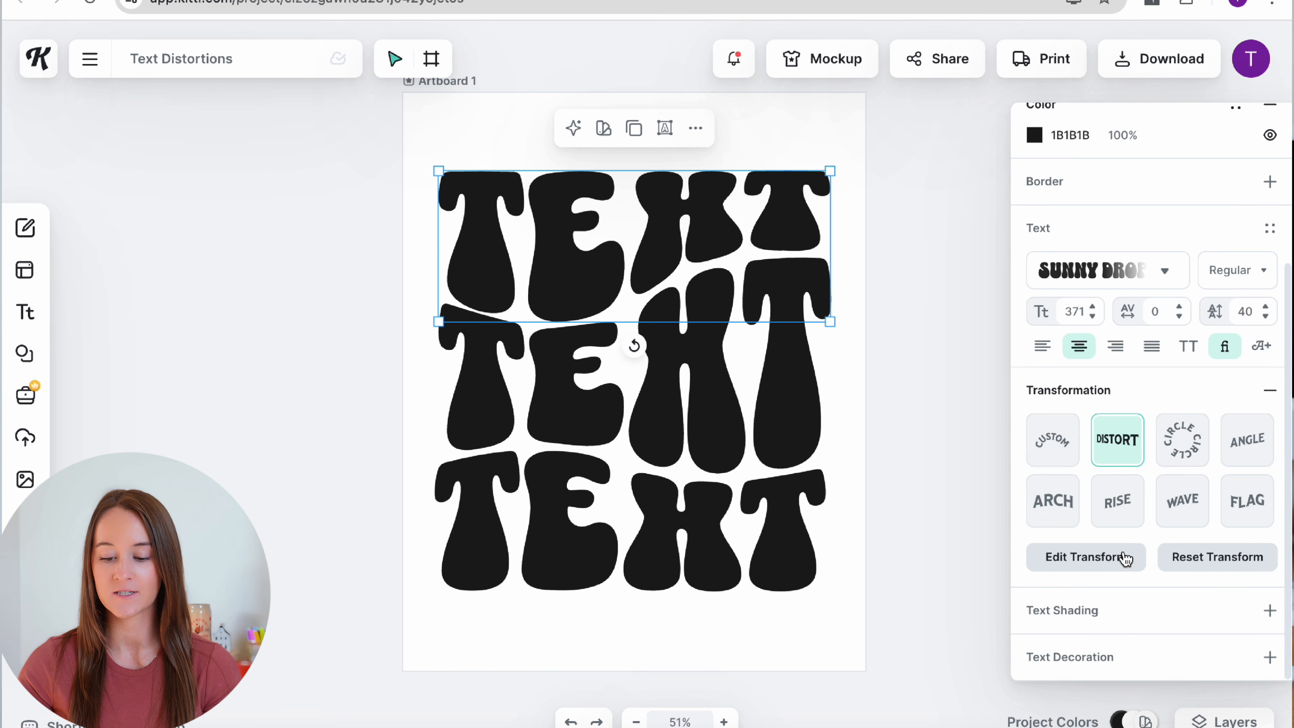
{"action": "left_click", "coordinate": [1211, 563]}
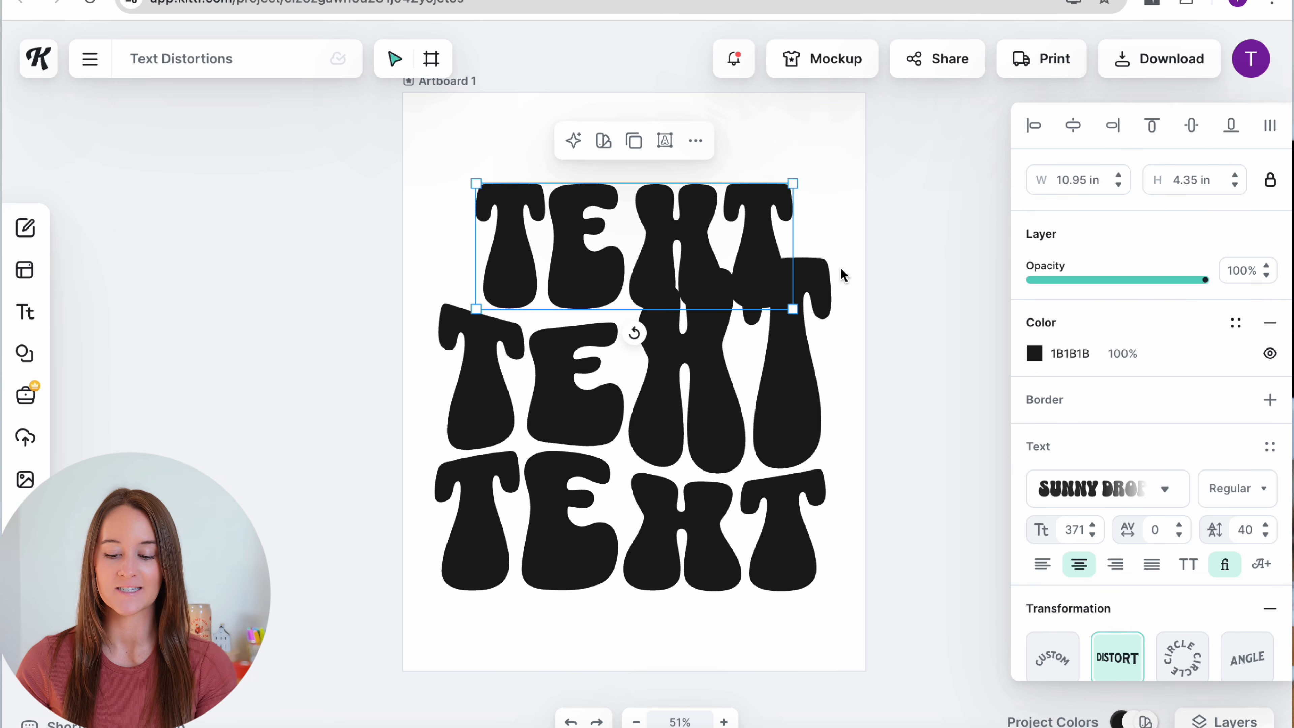
{"action": "scroll", "coordinate": [1133, 669], "scroll_direction": "down", "scroll_amount": 4}
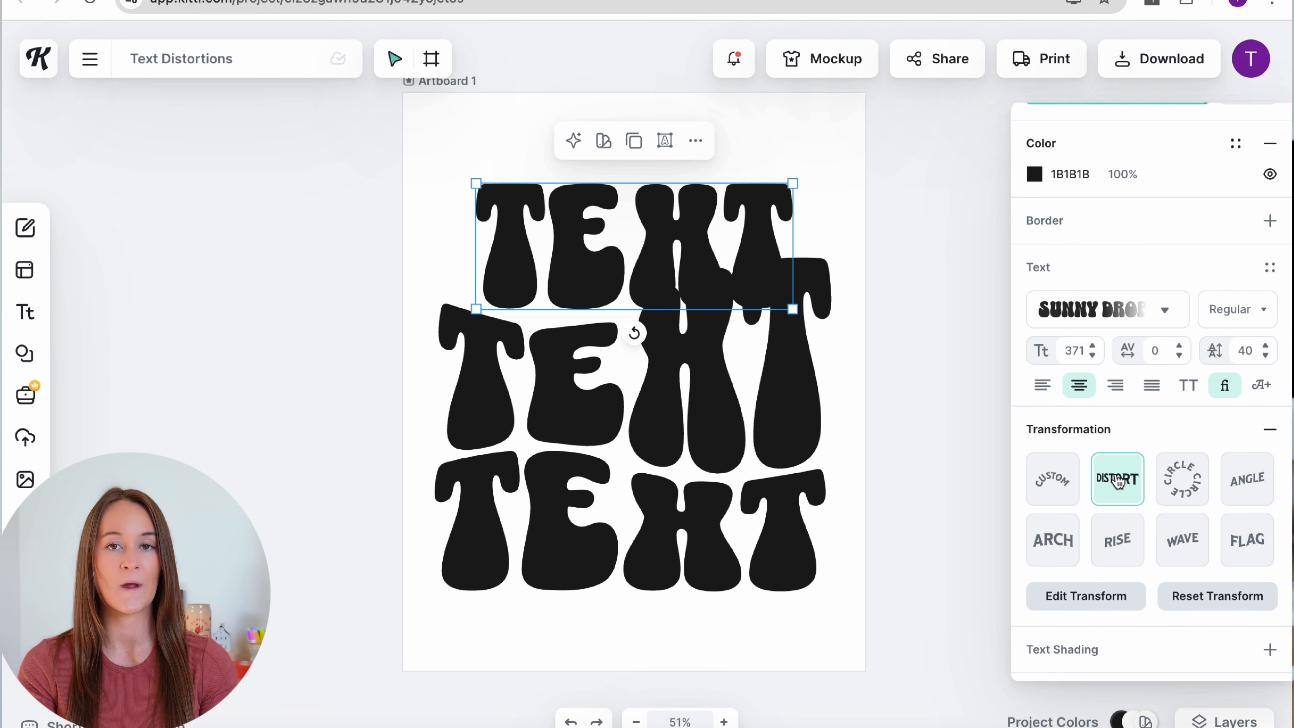
Step: Re-warp the top TEXT line with a flattened top edge and upward-curving bottom, then apply
{"action": "left_click", "coordinate": [1072, 607]}
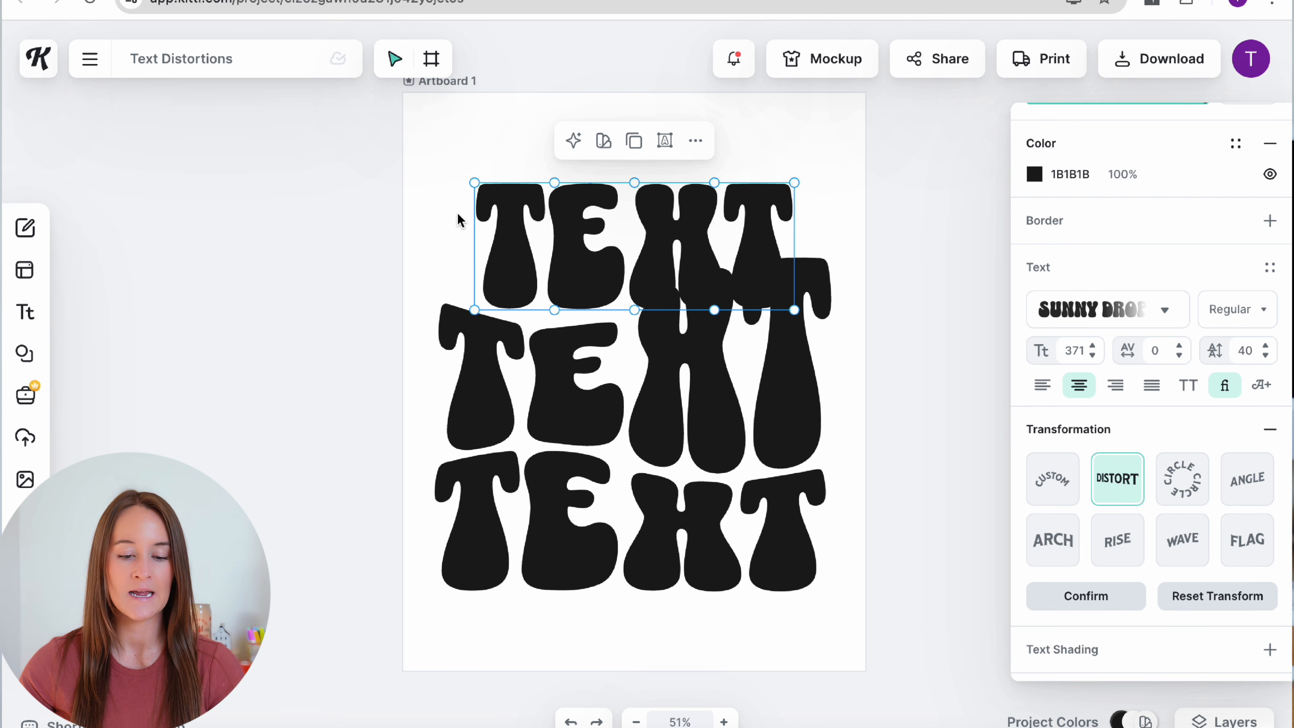
{"action": "left_click_drag", "start_coordinate": [474, 181], "coordinate": [445, 147]}
{"action": "left_click_drag", "start_coordinate": [474, 309], "coordinate": [442, 300]}
{"action": "left_click_drag", "start_coordinate": [793, 182], "coordinate": [825, 140]}
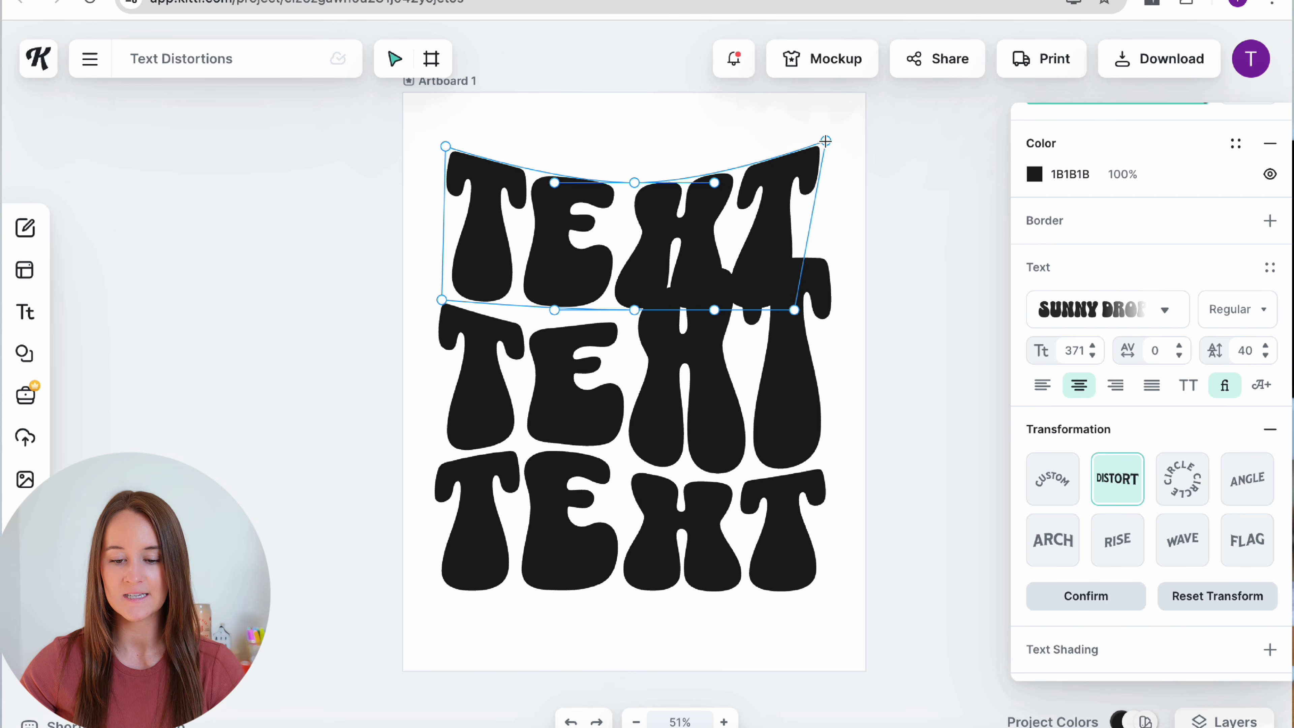
{"action": "left_click_drag", "start_coordinate": [794, 309], "coordinate": [825, 248]}
{"action": "left_click_drag", "start_coordinate": [634, 183], "coordinate": [636, 147]}
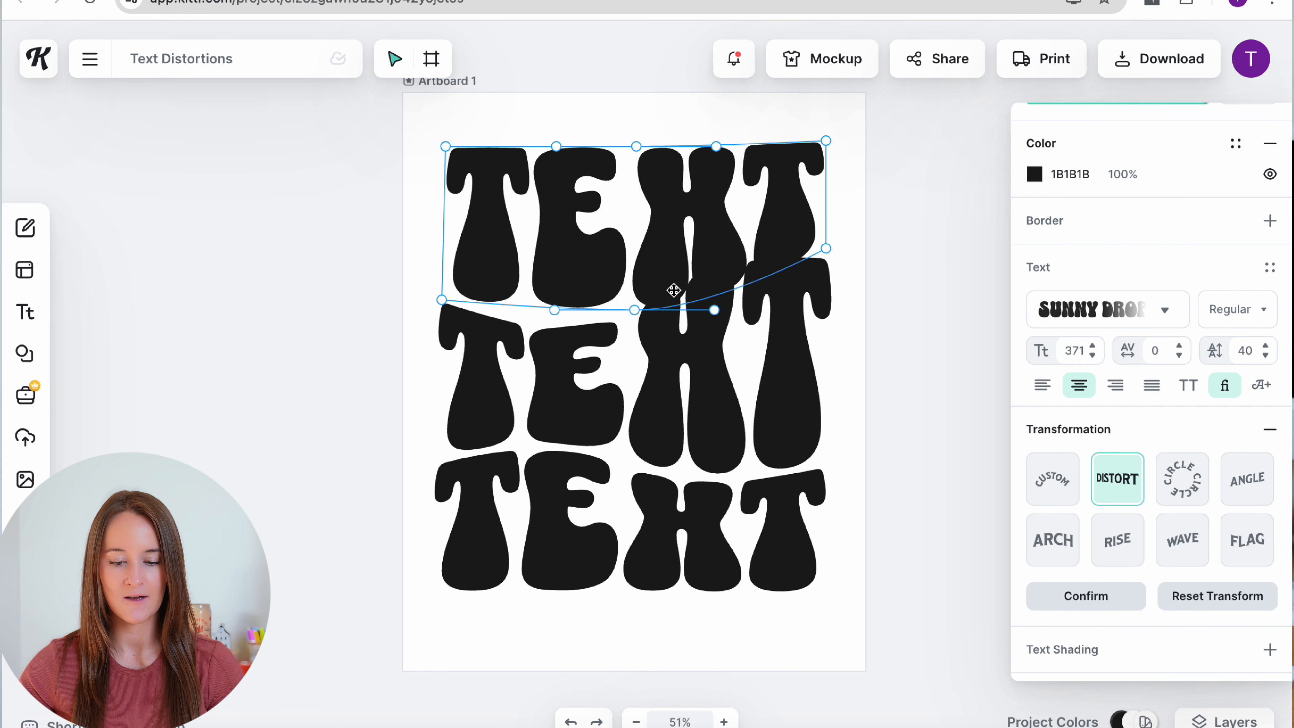
{"action": "left_click_drag", "start_coordinate": [714, 309], "coordinate": [713, 280]}
{"action": "left_click_drag", "start_coordinate": [634, 310], "coordinate": [607, 306]}
{"action": "left_click_drag", "start_coordinate": [683, 278], "coordinate": [681, 260]}
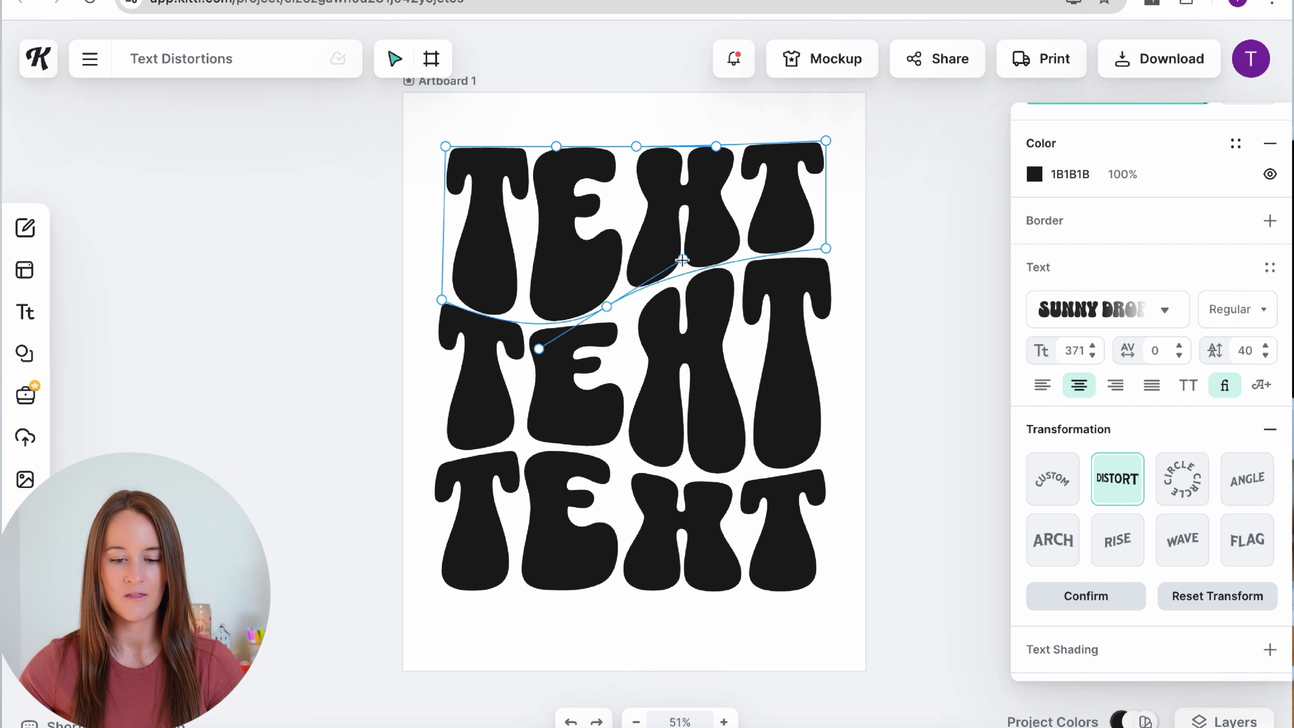
{"action": "left_click", "coordinate": [938, 236]}
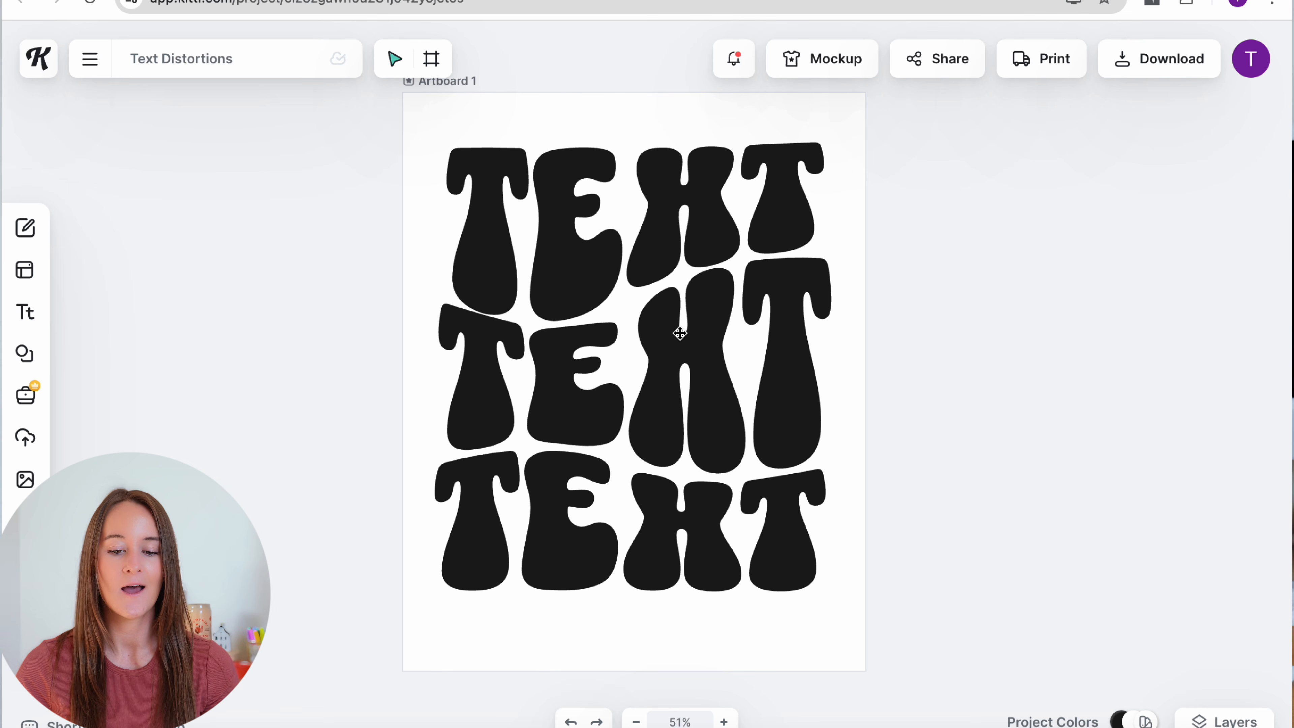
Step: Retype the top line as LIKE and the middle line as AND
{"action": "double_click", "coordinate": [701, 235]}
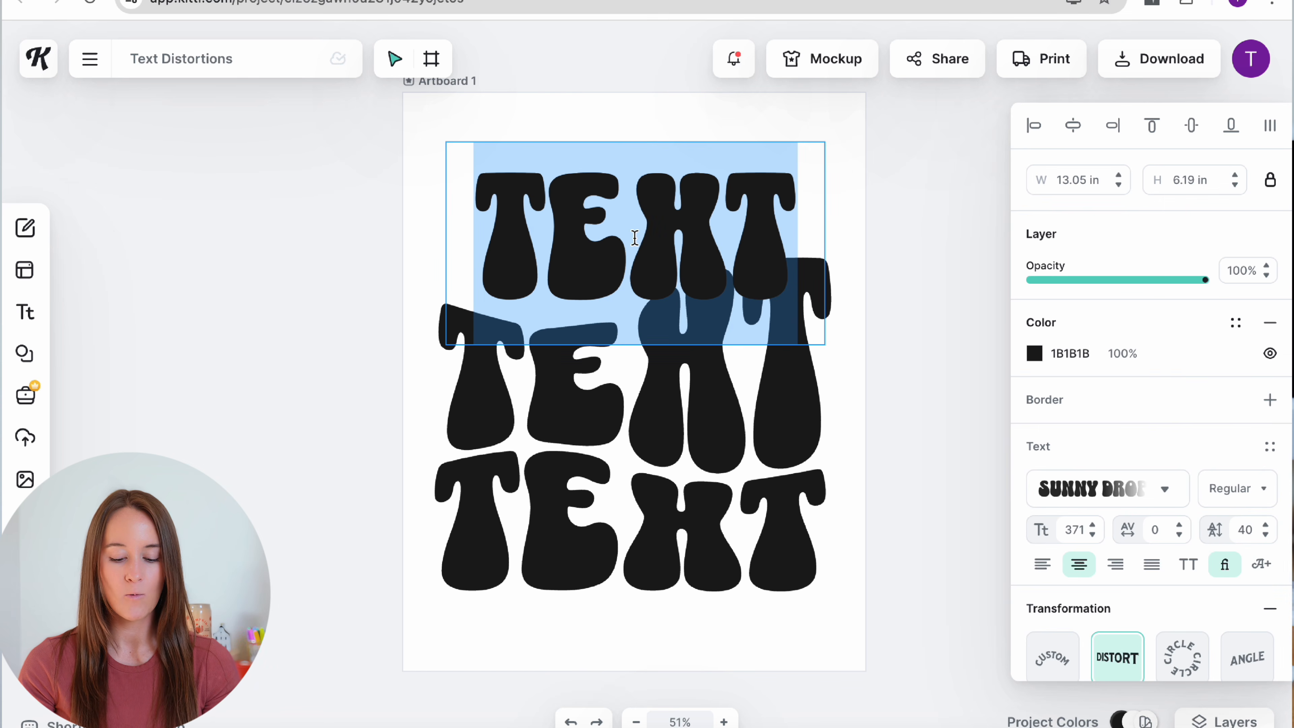
{"action": "type", "text": "LIKE"}
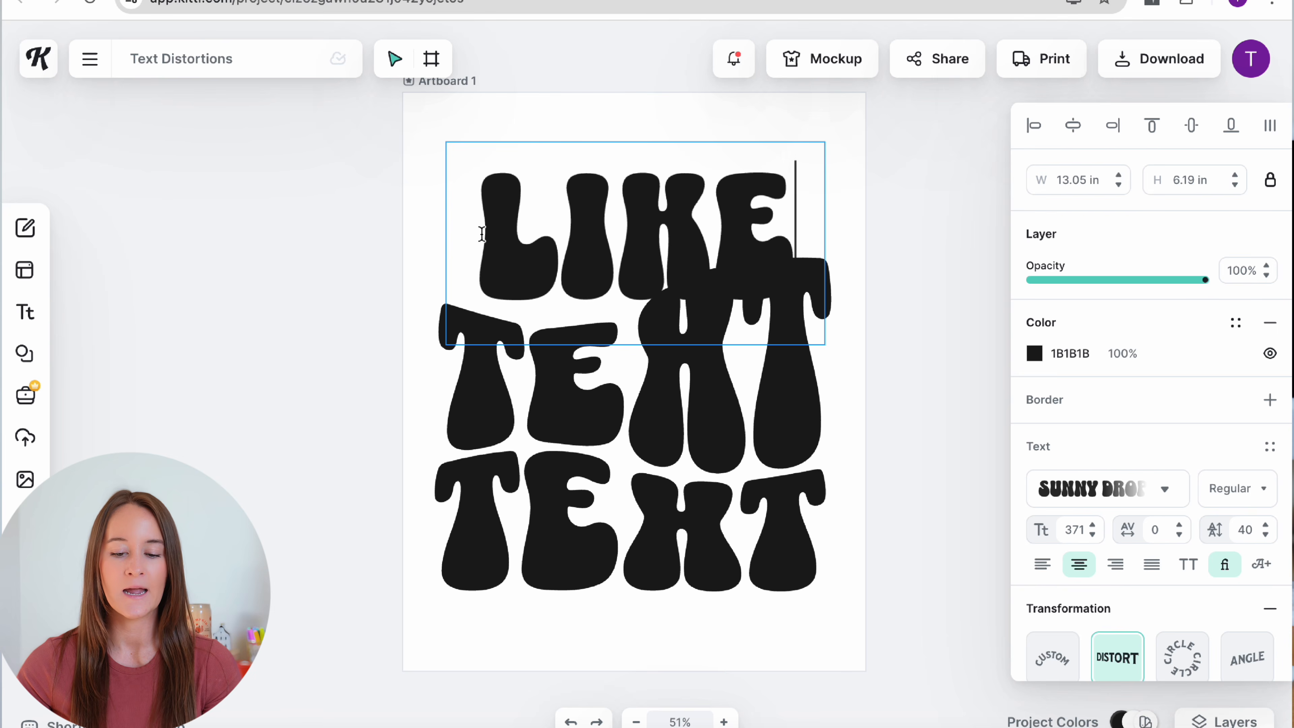
{"action": "left_click", "coordinate": [349, 264]}
{"action": "double_click", "coordinate": [664, 401]}
{"action": "type", "text": "AND"}
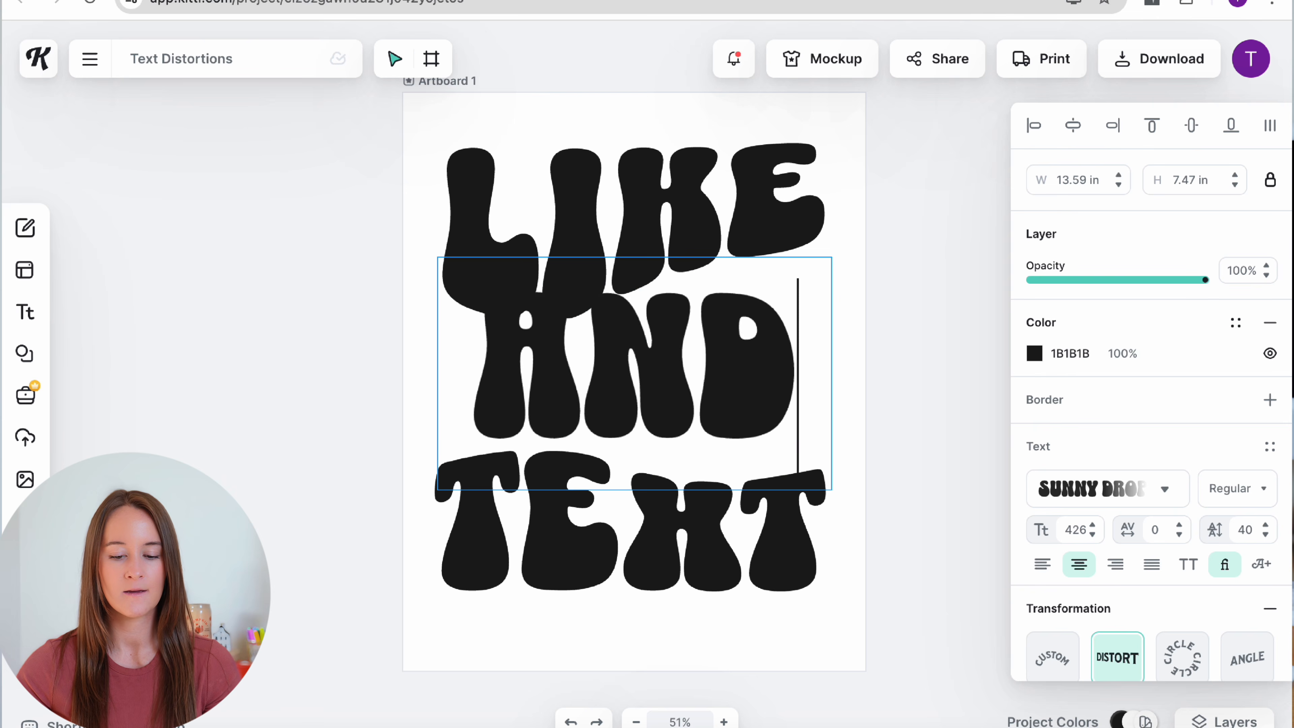
{"action": "left_click", "coordinate": [363, 440]}
Step: Replace the bottom line's word with SUBSCRIBE, correcting the mistyped letters
{"action": "double_click", "coordinate": [607, 544]}
{"action": "double_click", "coordinate": [609, 523]}
{"action": "type", "text": "AUBSC"}
{"action": "key", "text": "BackSpace"}
{"action": "key", "text": "BackSpace"}
{"action": "key", "text": "BackSpace"}
{"action": "key", "text": "BackSpace"}
{"action": "key", "text": "BackSpace"}
{"action": "type", "text": "SUBSCRIBE"}
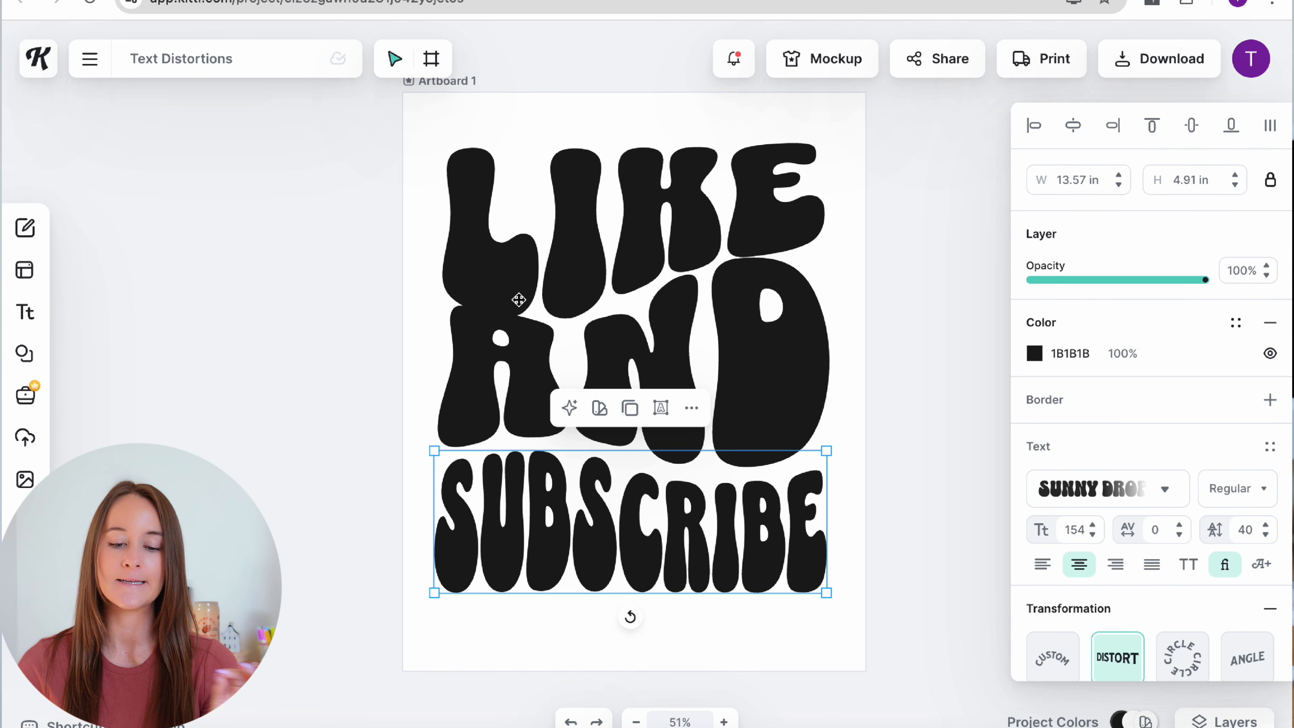
Step: Lower AND's bottom edge and curve its top edge under LIKE, then apply the warp
{"action": "left_click", "coordinate": [668, 345]}
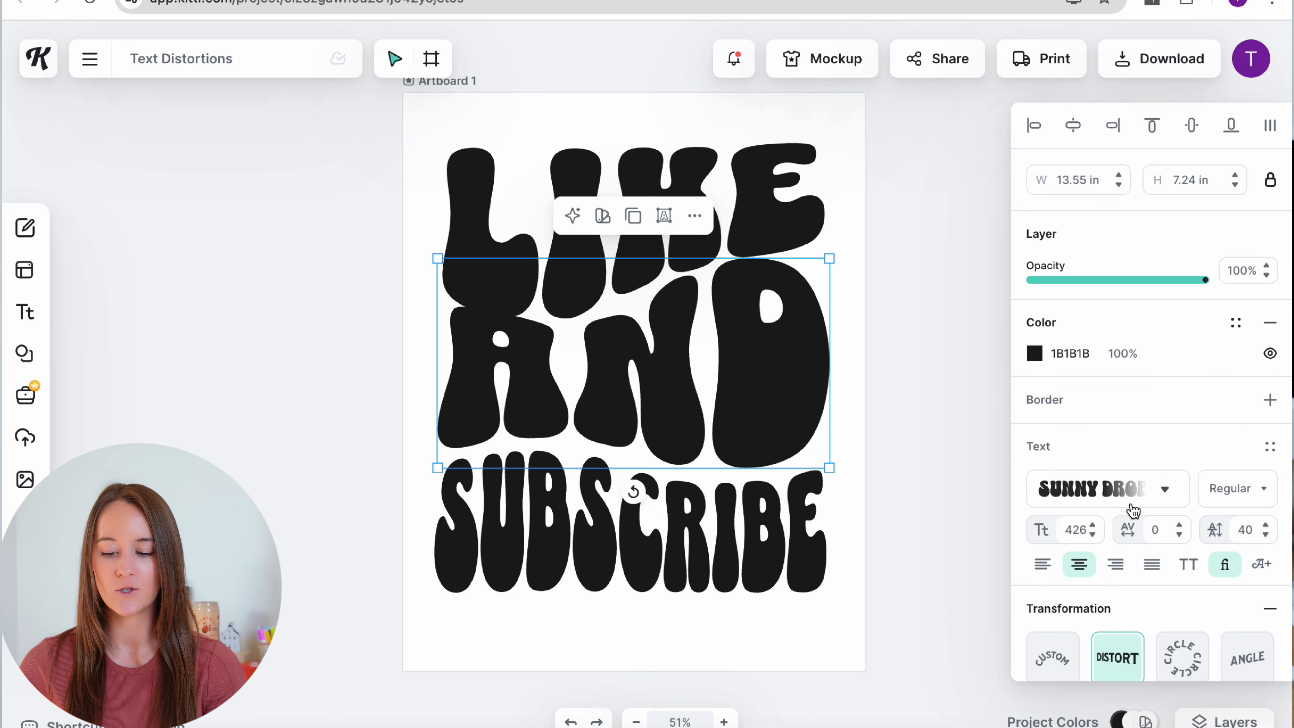
{"action": "scroll", "coordinate": [1122, 603], "scroll_direction": "down", "scroll_amount": 1}
{"action": "scroll", "coordinate": [1122, 603], "scroll_direction": "down", "scroll_amount": 2}
{"action": "left_click", "coordinate": [1074, 619]}
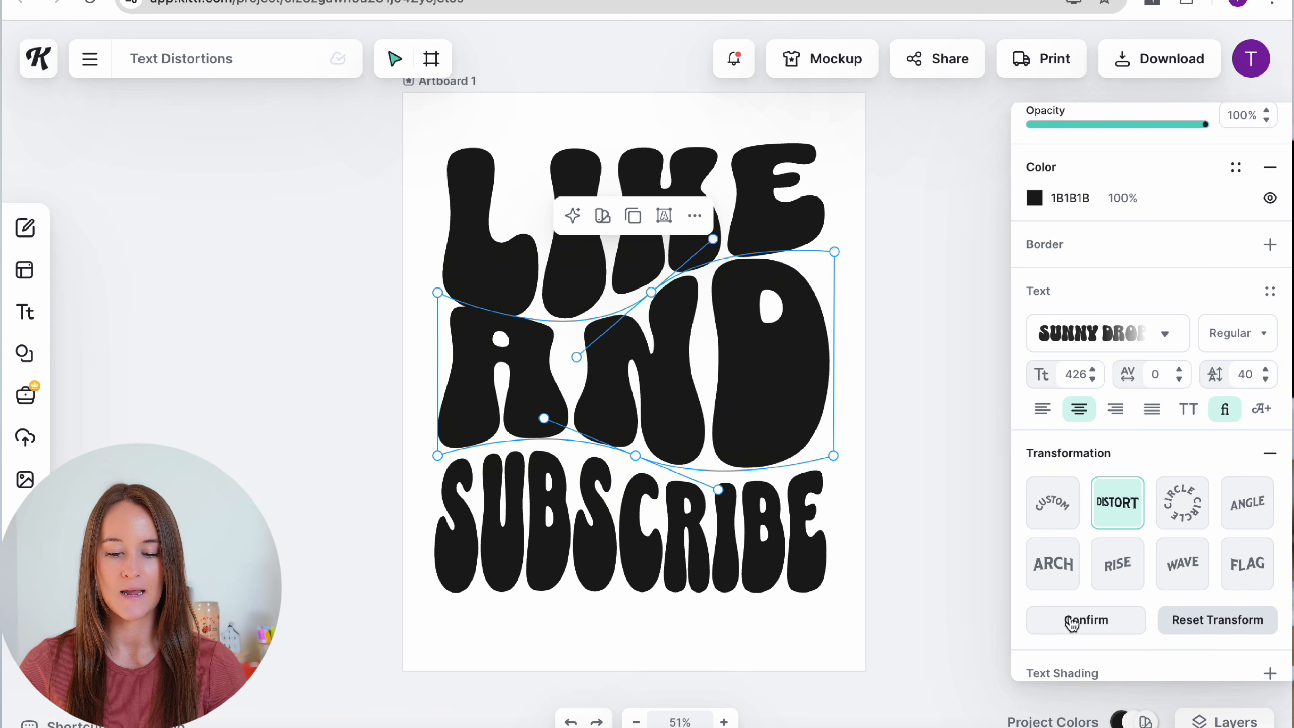
{"action": "left_click_drag", "start_coordinate": [635, 456], "coordinate": [633, 466]}
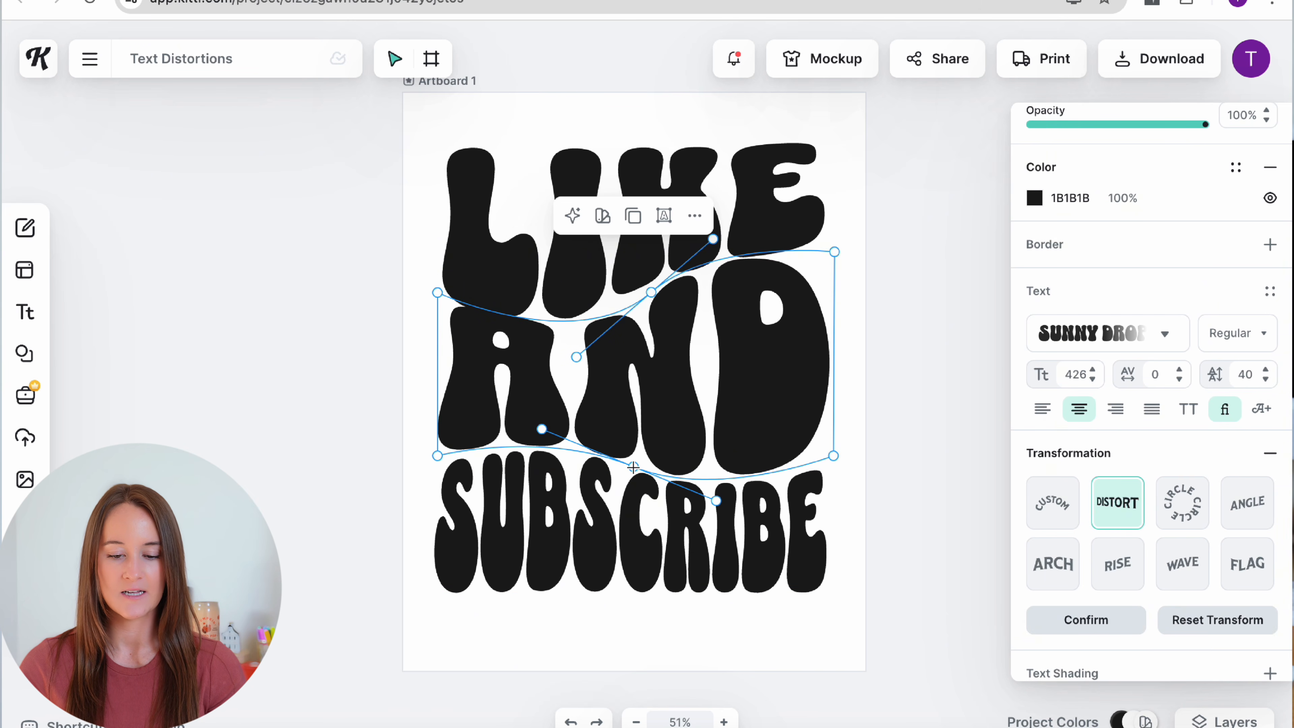
{"action": "left_click_drag", "start_coordinate": [651, 292], "coordinate": [612, 309]}
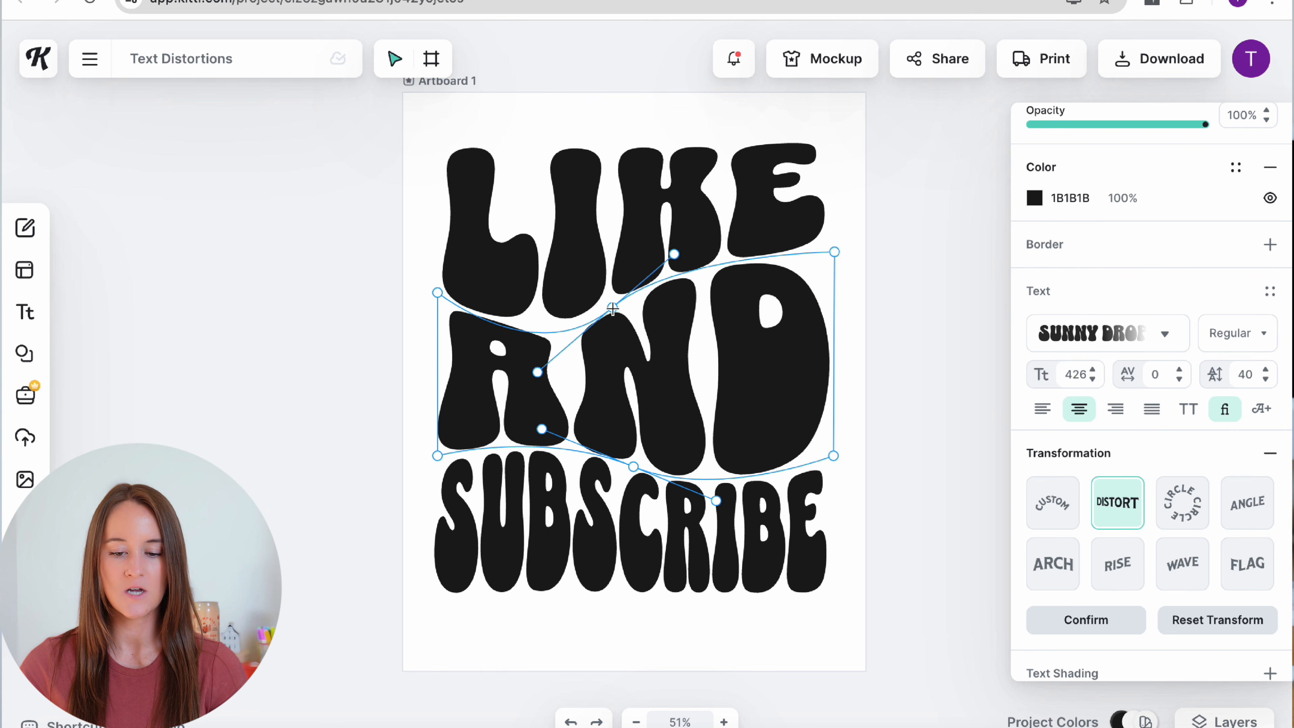
{"action": "left_click", "coordinate": [912, 344]}
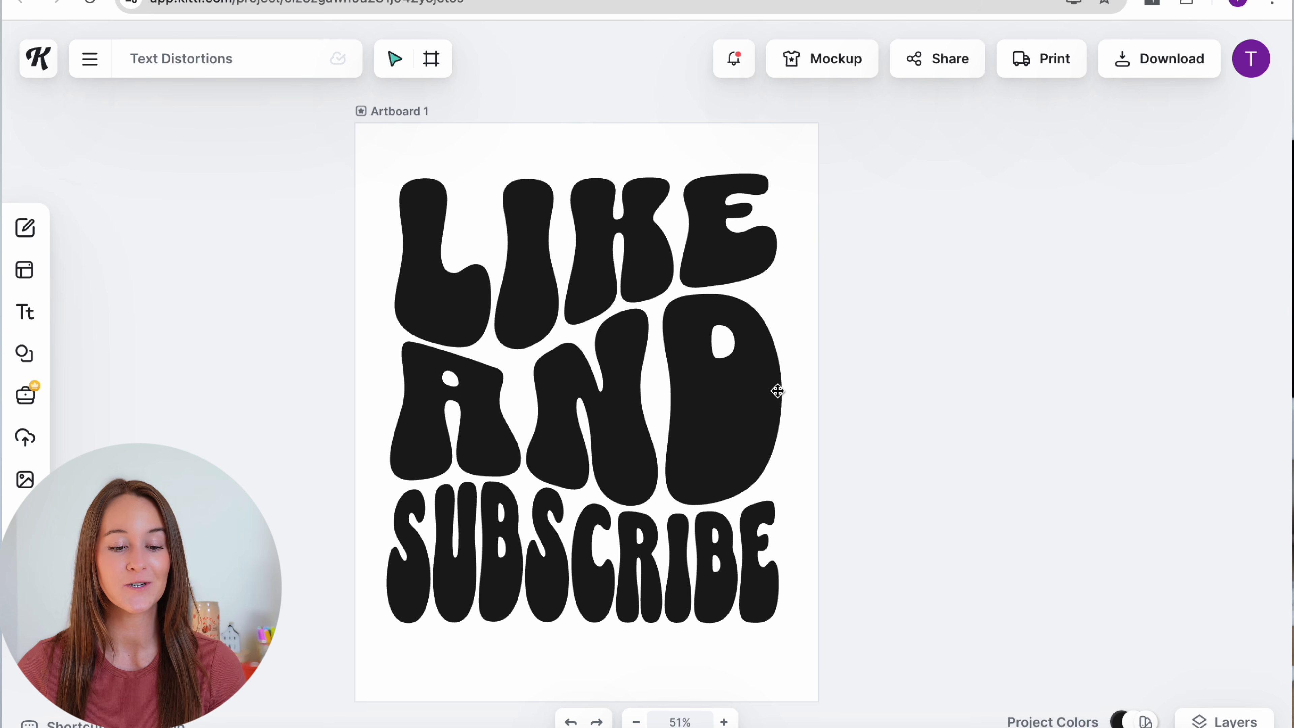
Step: Duplicate Artboard 1 with Ctrl+D and select the copy's LIKE line
{"action": "left_click", "coordinate": [420, 111]}
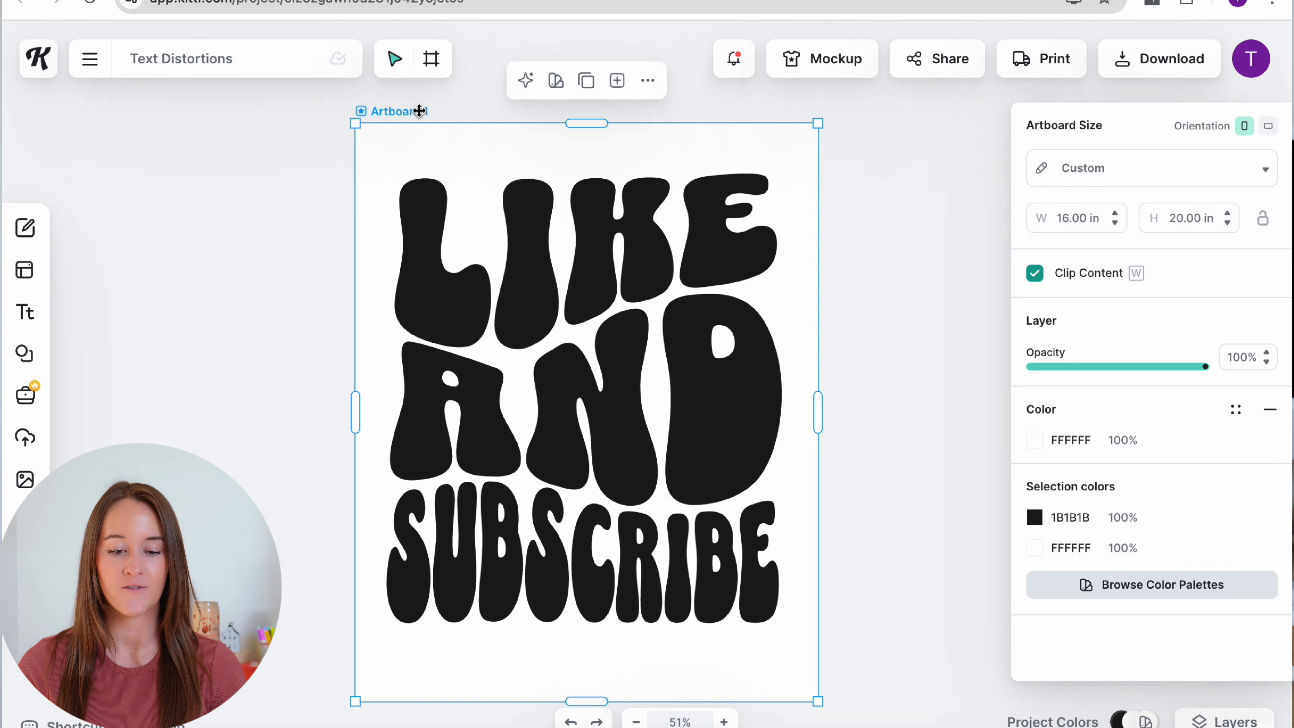
{"action": "key", "text": "ctrl+d"}
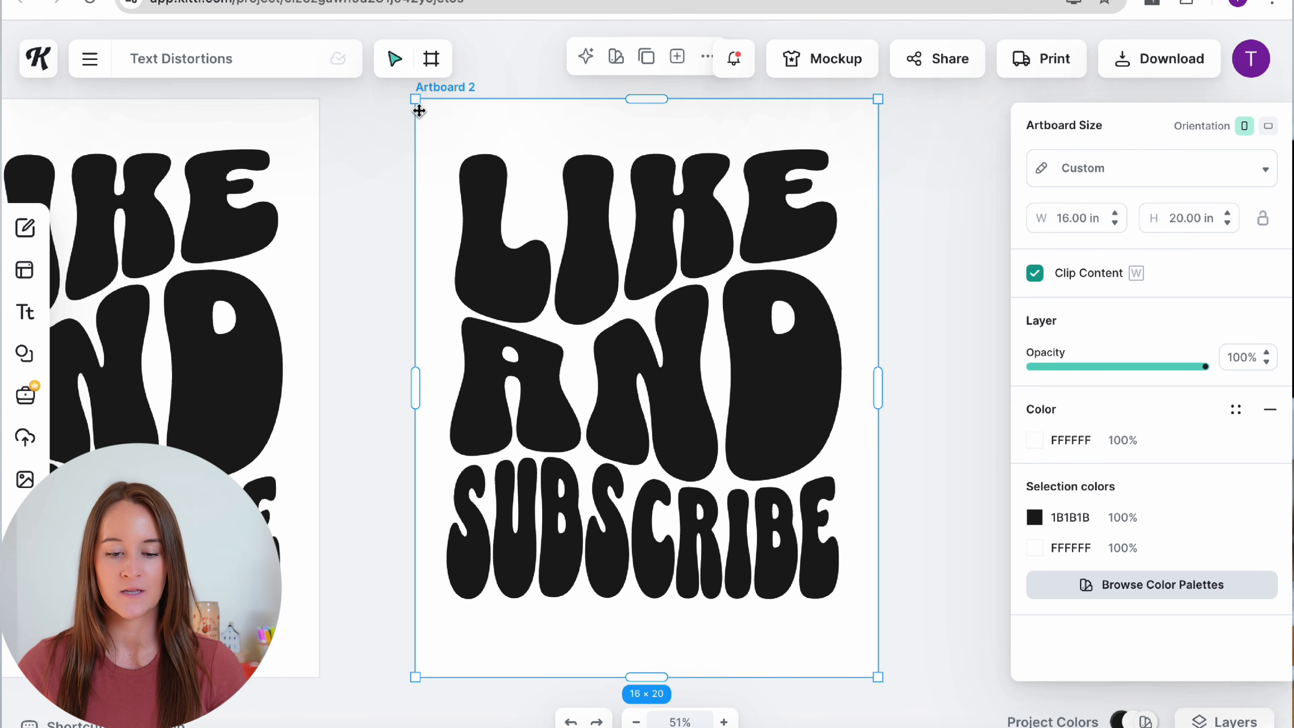
{"action": "left_click", "coordinate": [707, 232]}
{"action": "scroll", "coordinate": [1146, 540], "scroll_direction": "down", "scroll_amount": 5}
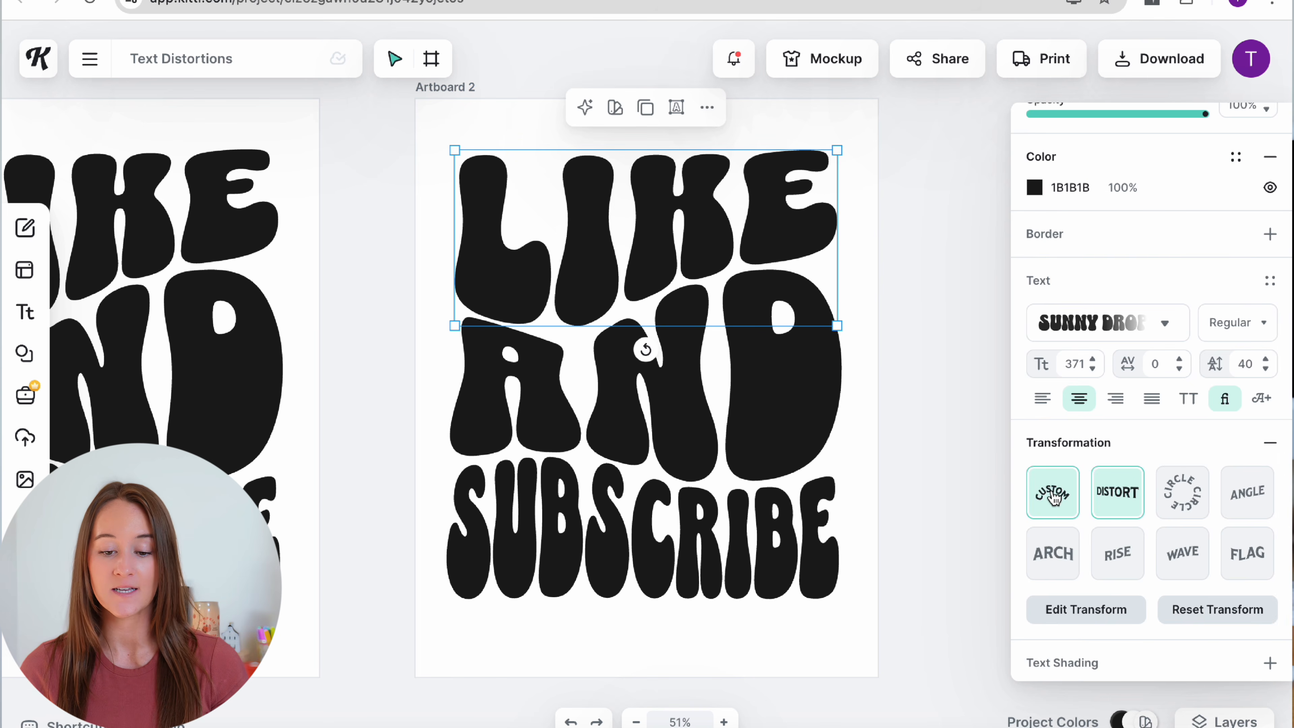
Step: Bend LIKE around an enlarged Circle transformation, centred on the artboard
{"action": "left_click", "coordinate": [1053, 497]}
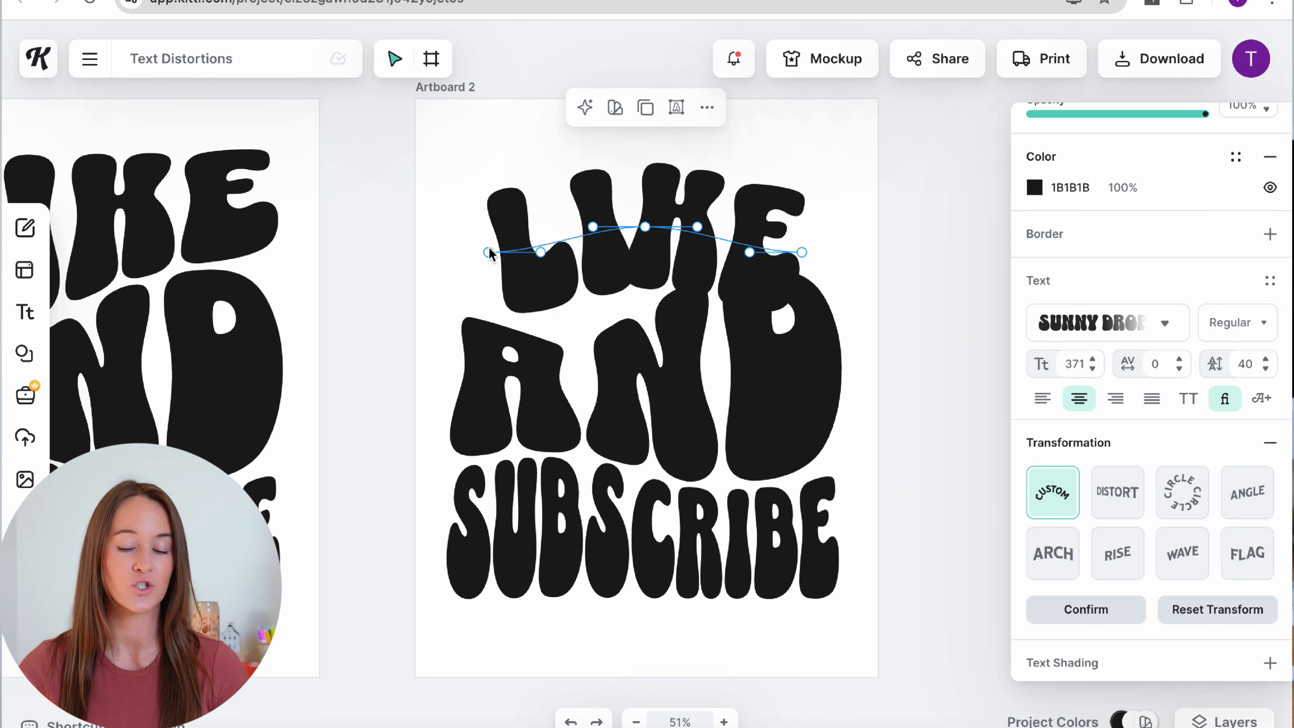
{"action": "left_click_drag", "start_coordinate": [488, 253], "coordinate": [455, 231]}
{"action": "left_click", "coordinate": [1117, 491]}
{"action": "left_click", "coordinate": [1182, 492]}
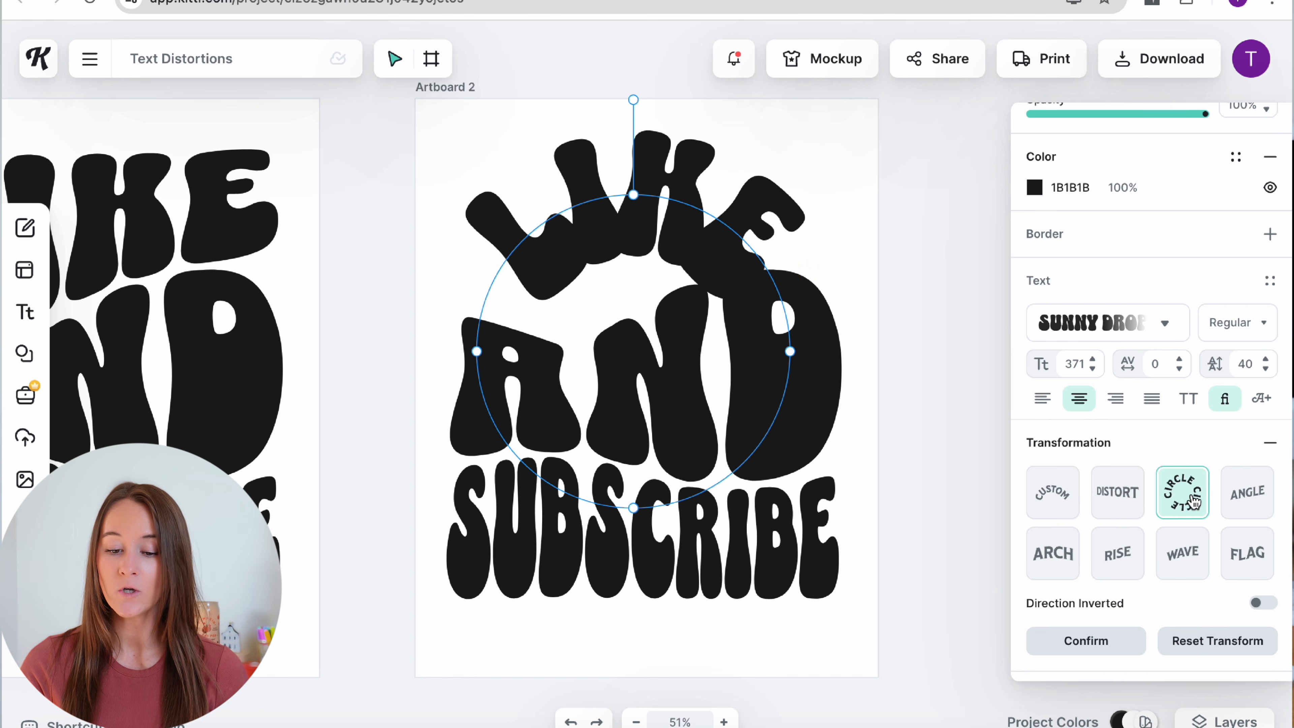
{"action": "left_click_drag", "start_coordinate": [789, 351], "coordinate": [1082, 347]}
{"action": "left_click_drag", "start_coordinate": [873, 121], "coordinate": [718, 263]}
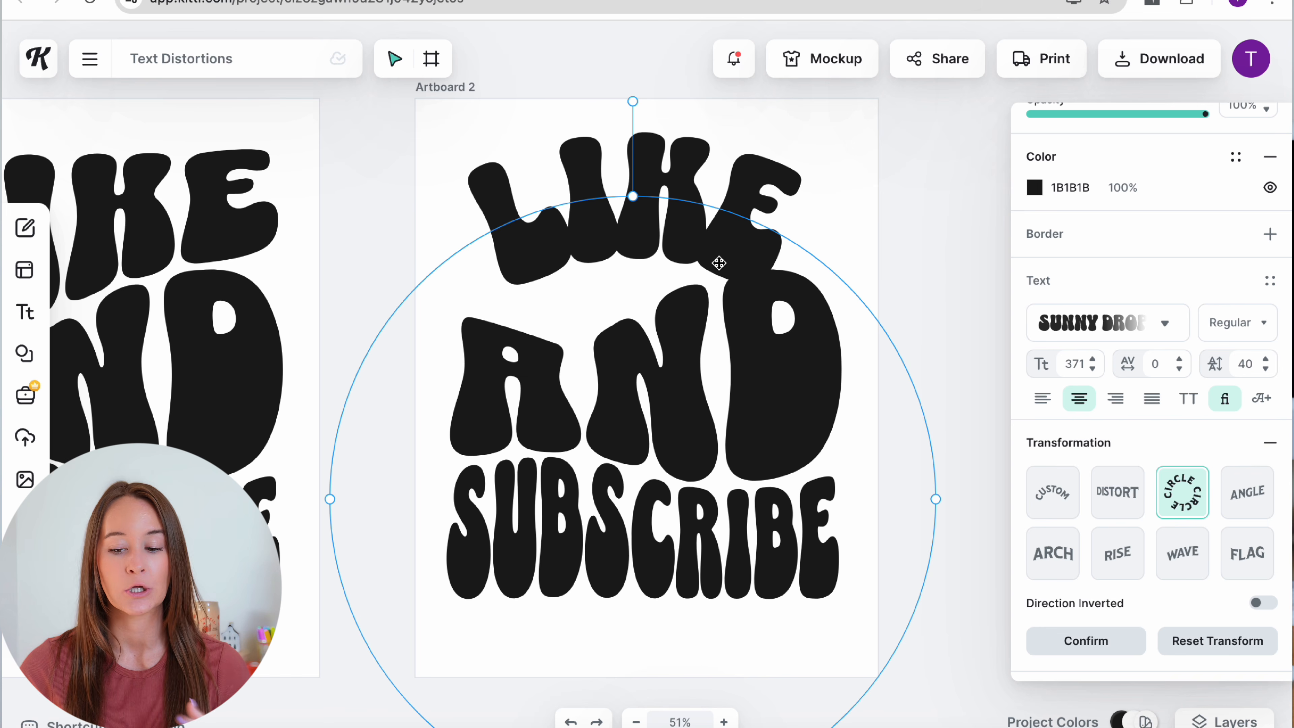
Step: Try angled, arch, rising and wave transformations on LIKE
{"action": "left_click", "coordinate": [1246, 500]}
{"action": "left_click", "coordinate": [1052, 555]}
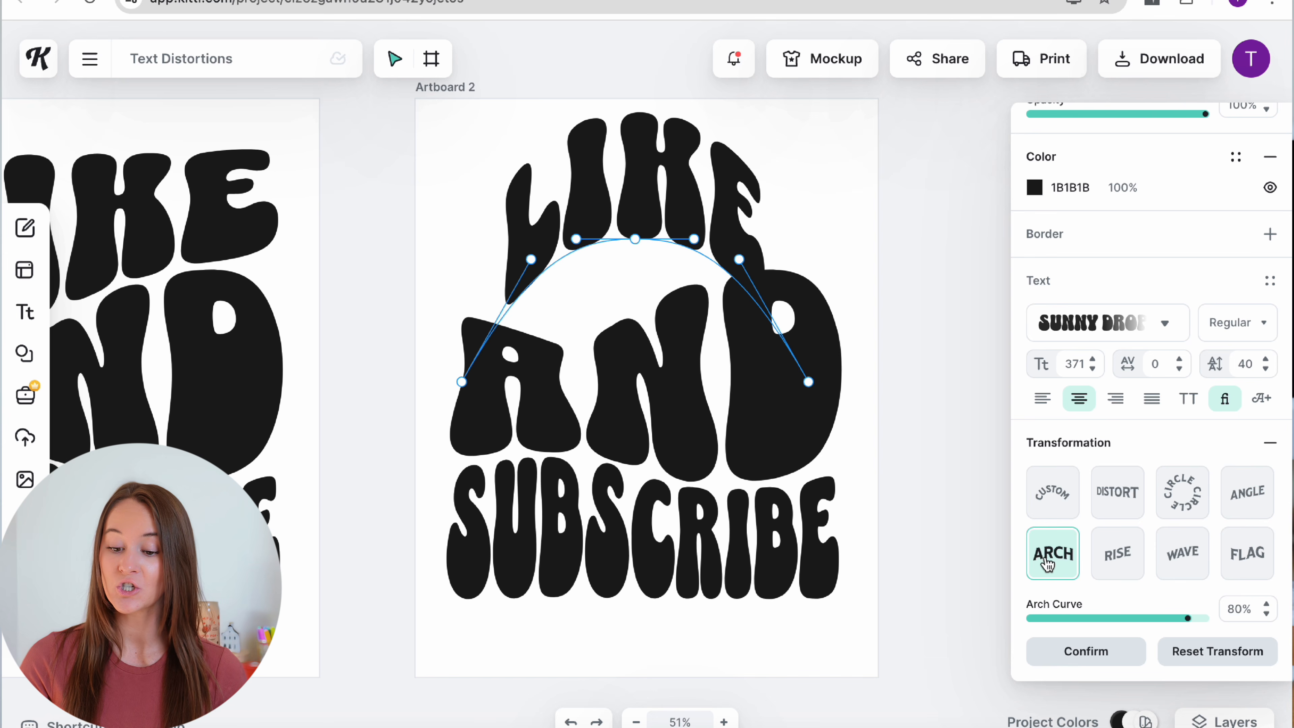
{"action": "left_click_drag", "start_coordinate": [1187, 618], "coordinate": [1143, 618]}
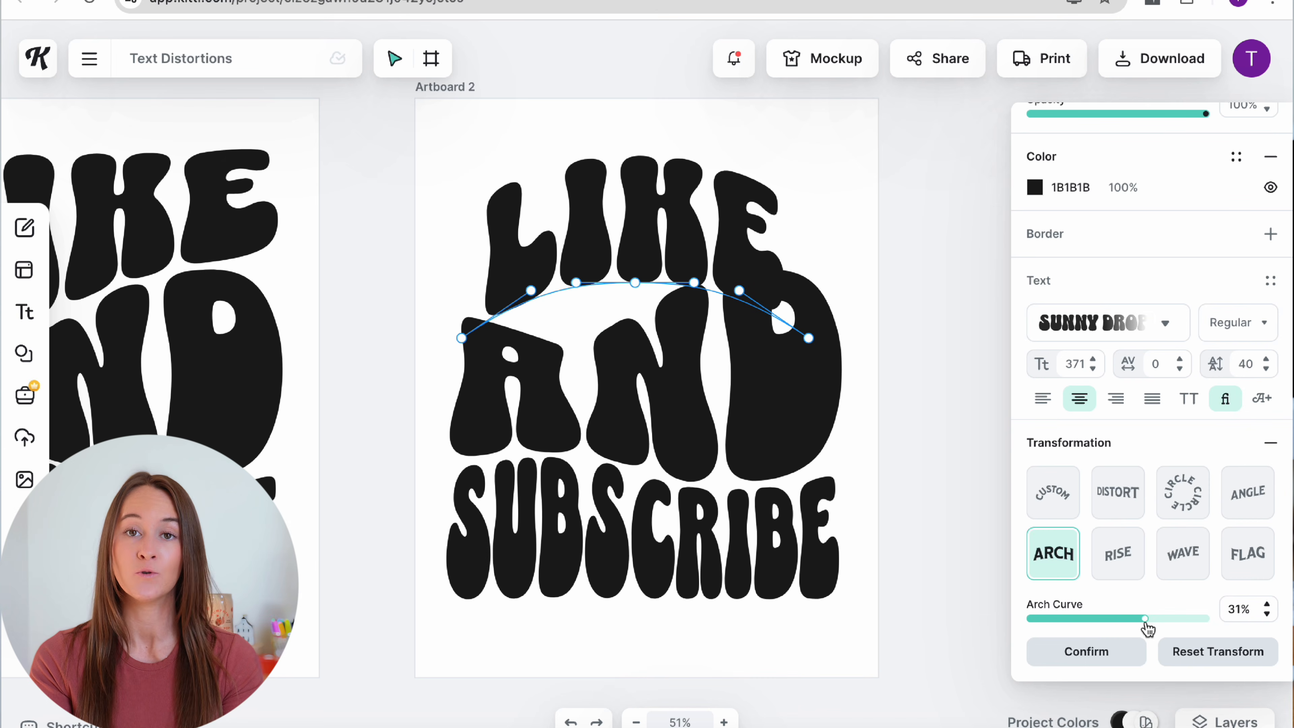
{"action": "left_click", "coordinate": [1126, 565]}
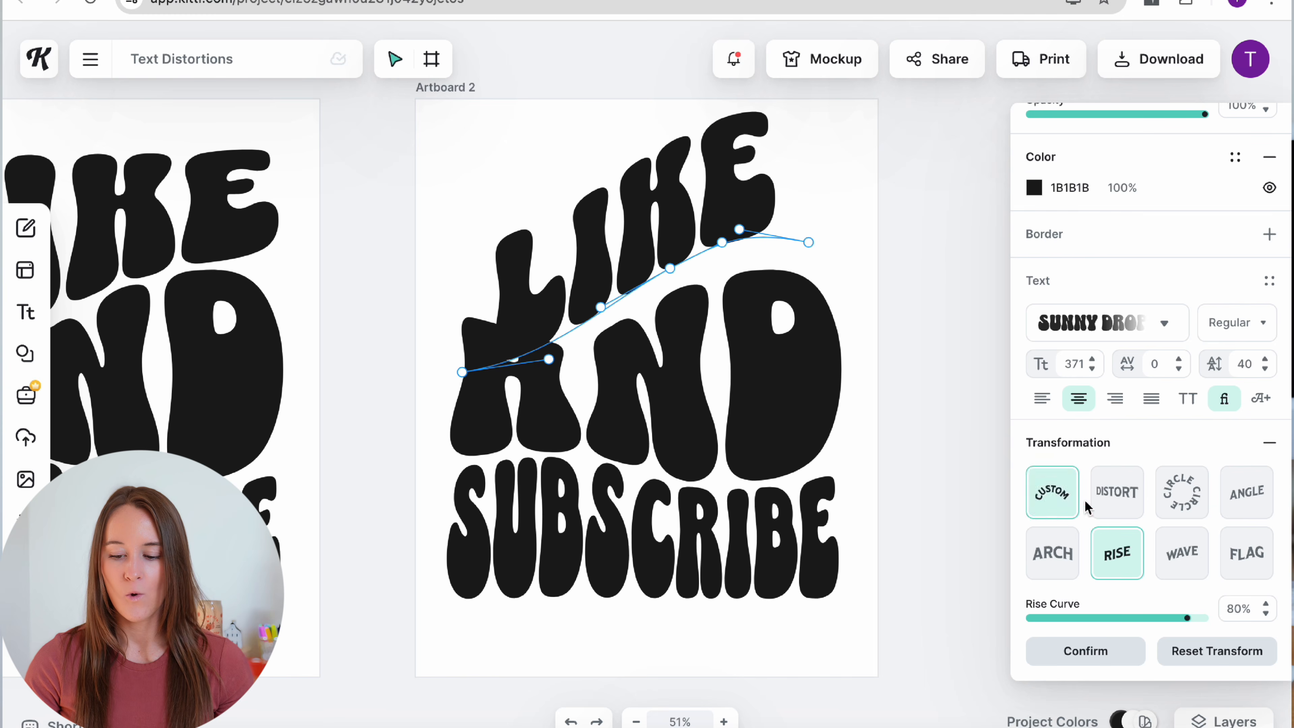
{"action": "left_click", "coordinate": [1181, 552]}
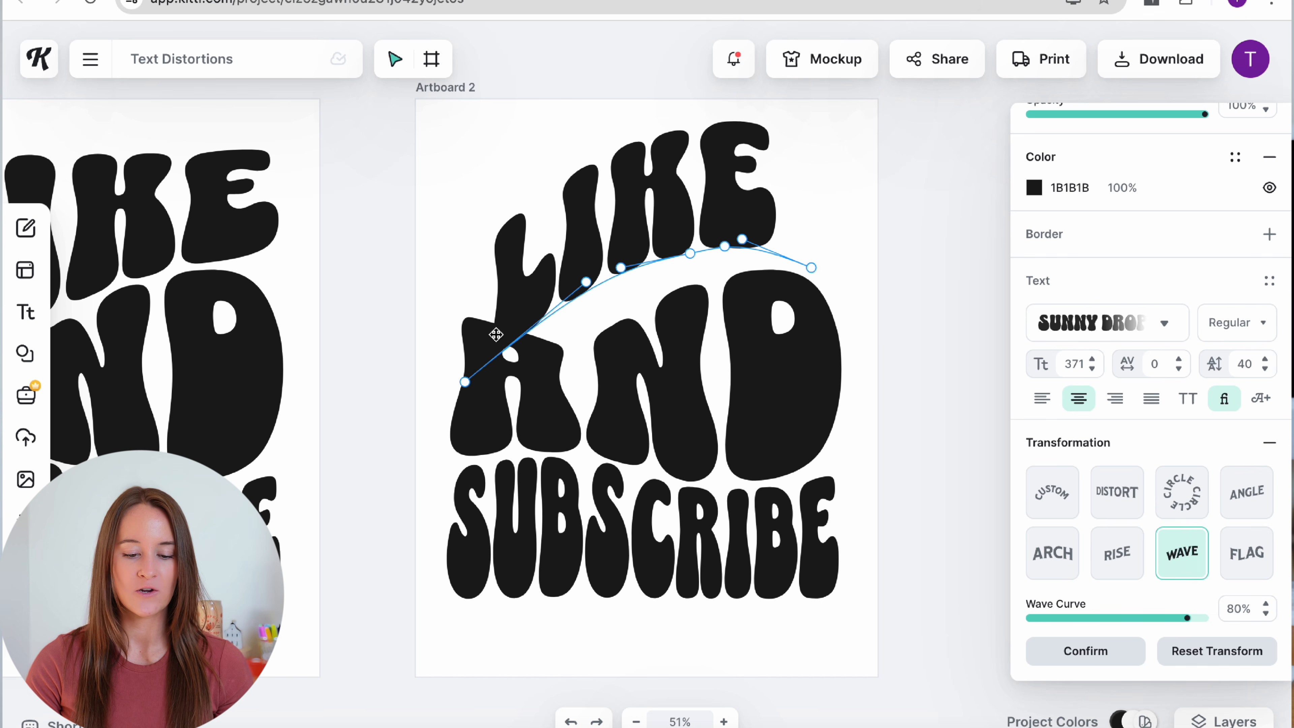
{"action": "left_click_drag", "start_coordinate": [462, 381], "coordinate": [435, 286]}
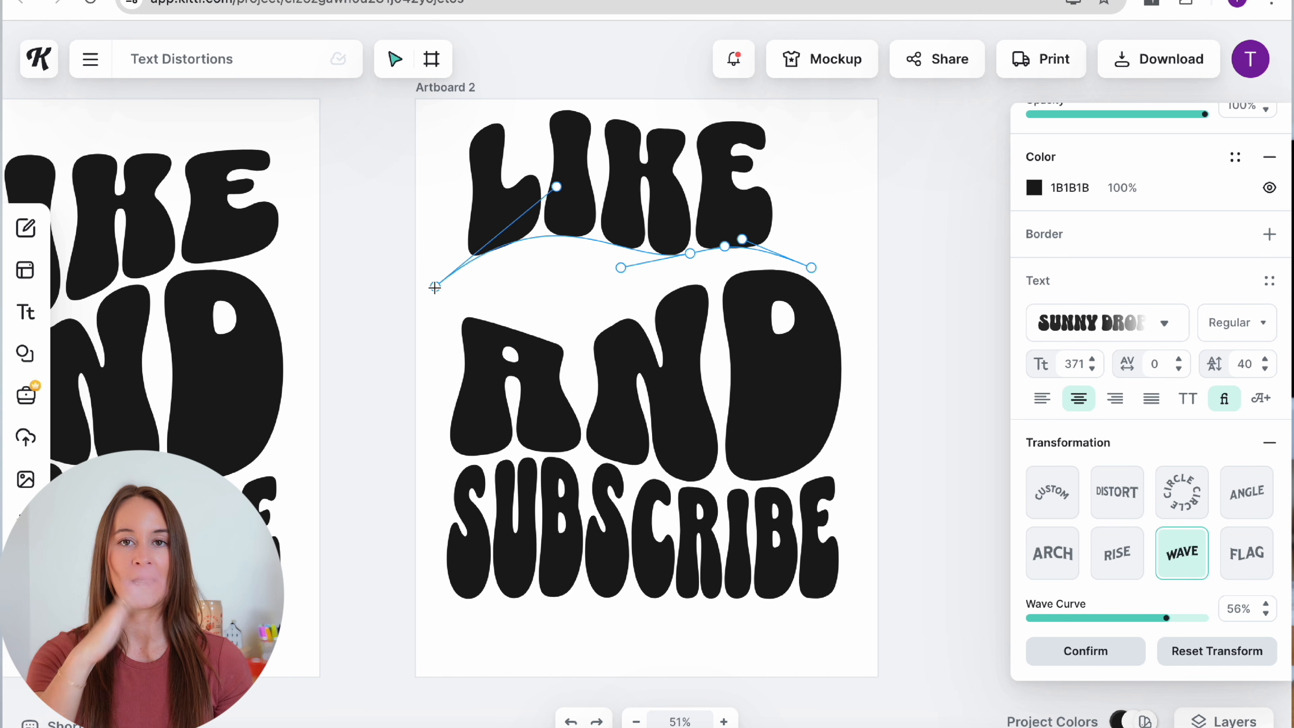
Step: Switch LIKE to the Flag transformation and flatten its curve
{"action": "left_click", "coordinate": [1246, 565]}
{"action": "left_click_drag", "start_coordinate": [807, 250], "coordinate": [832, 278]}
{"action": "left_click_drag", "start_coordinate": [677, 179], "coordinate": [685, 239]}
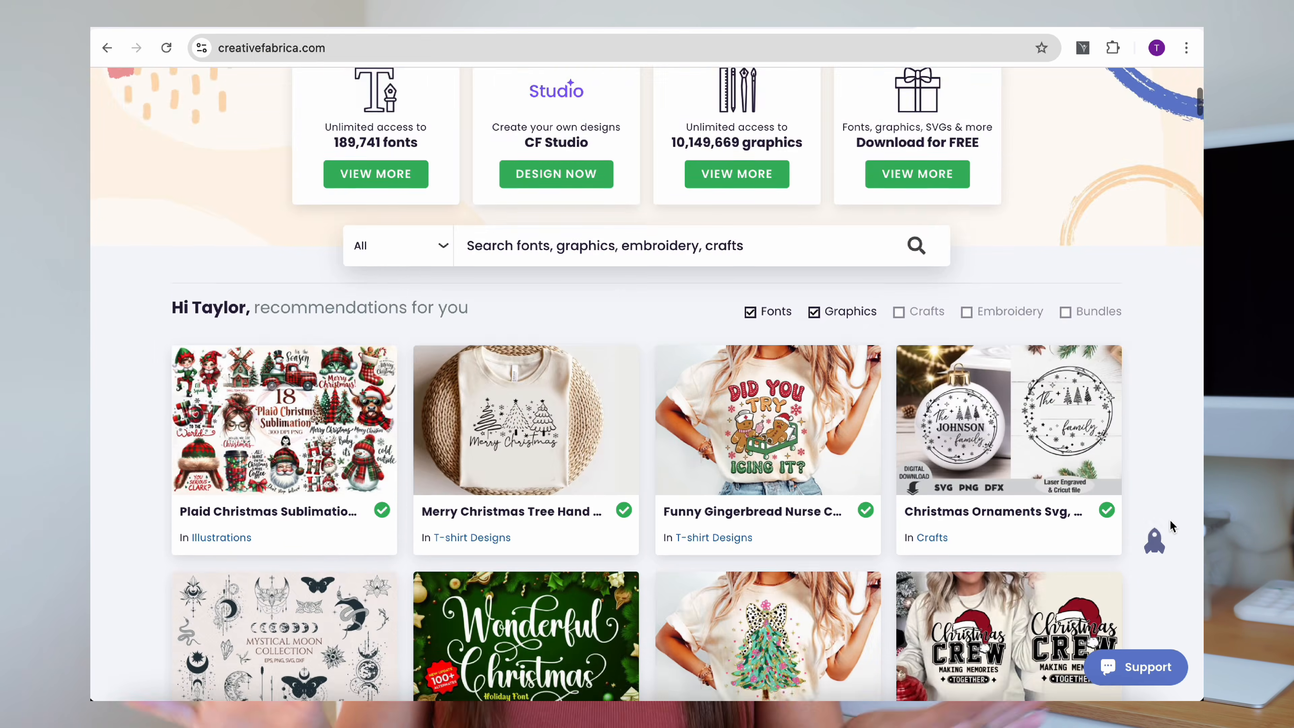
Step: Open the Farmhouse font's product page from the Creative Fabrica recommendations grid
{"action": "scroll", "coordinate": [1170, 525], "scroll_direction": "down", "scroll_amount": 5}
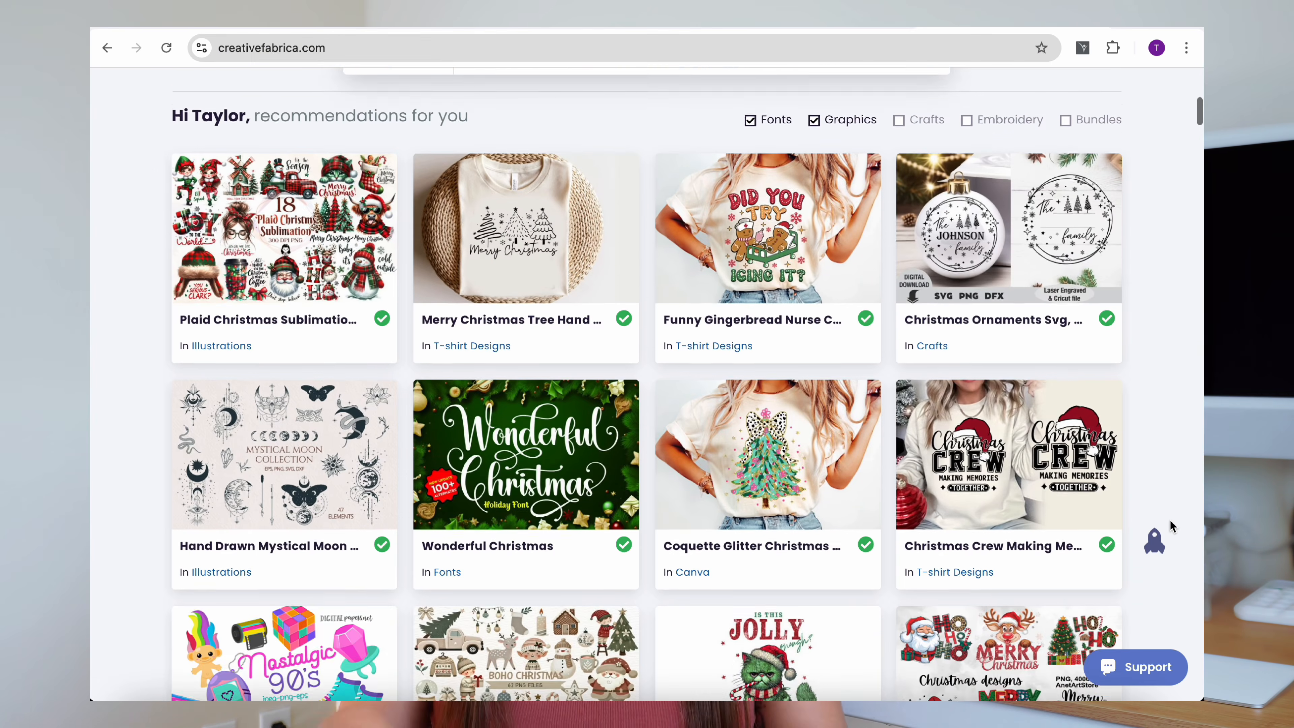
{"action": "scroll", "coordinate": [1170, 525], "scroll_direction": "down", "scroll_amount": 10}
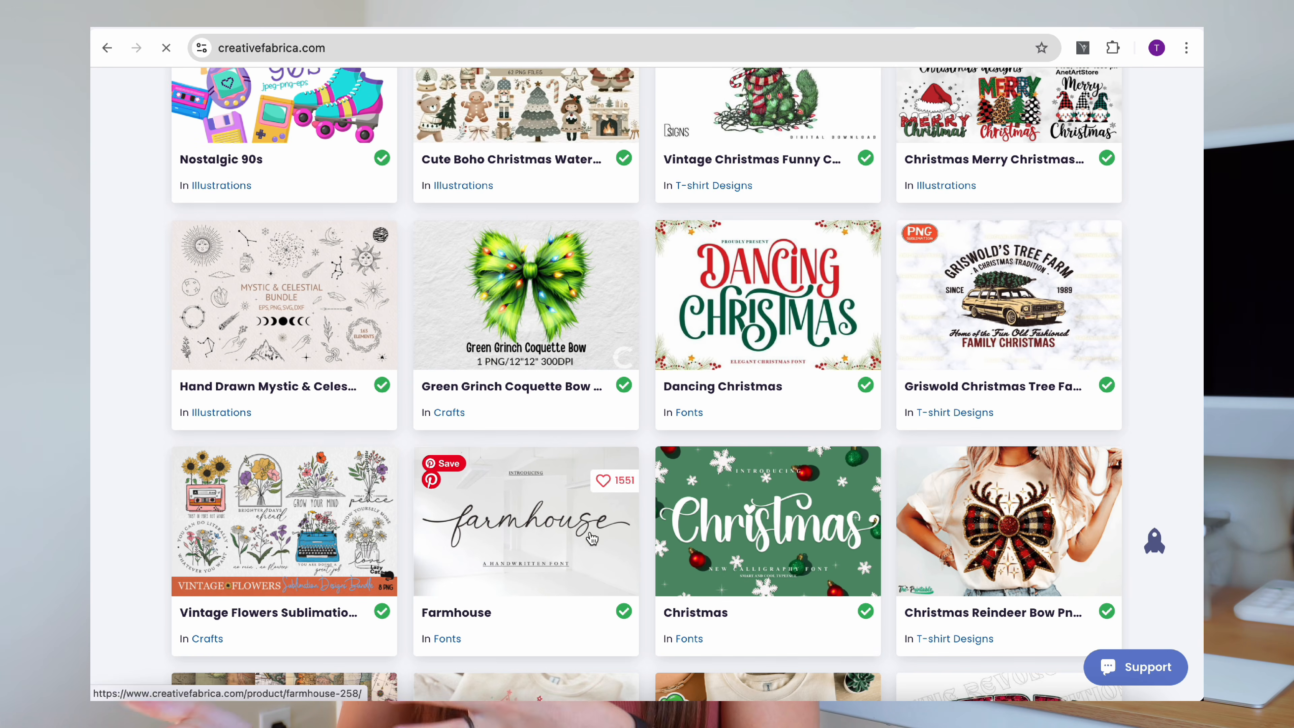
{"action": "left_click", "coordinate": [634, 479]}
{"action": "scroll", "coordinate": [646, 474], "scroll_direction": "down", "scroll_amount": 4}
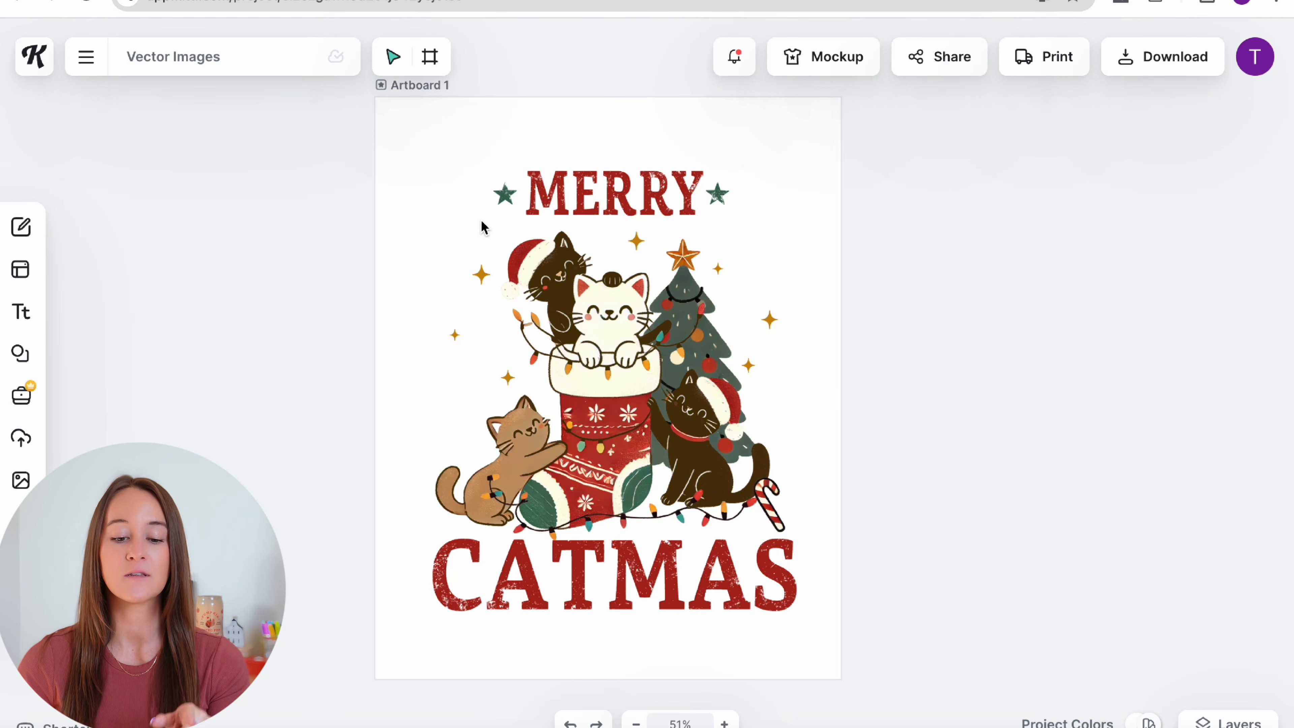
Step: Centre the Merry Catmas image, set Image Vectorizer Colors to 16, and vectorize it
{"action": "left_click_drag", "start_coordinate": [604, 345], "coordinate": [602, 337]}
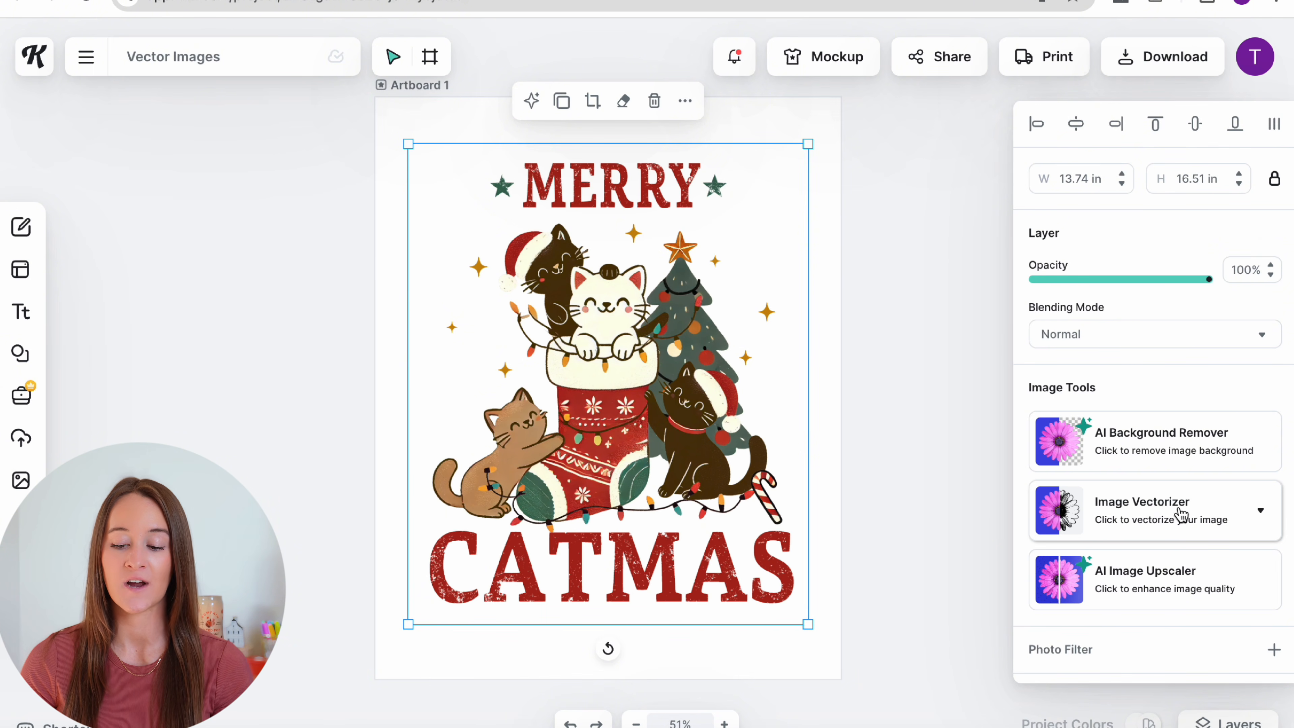
{"action": "left_click", "coordinate": [1255, 512]}
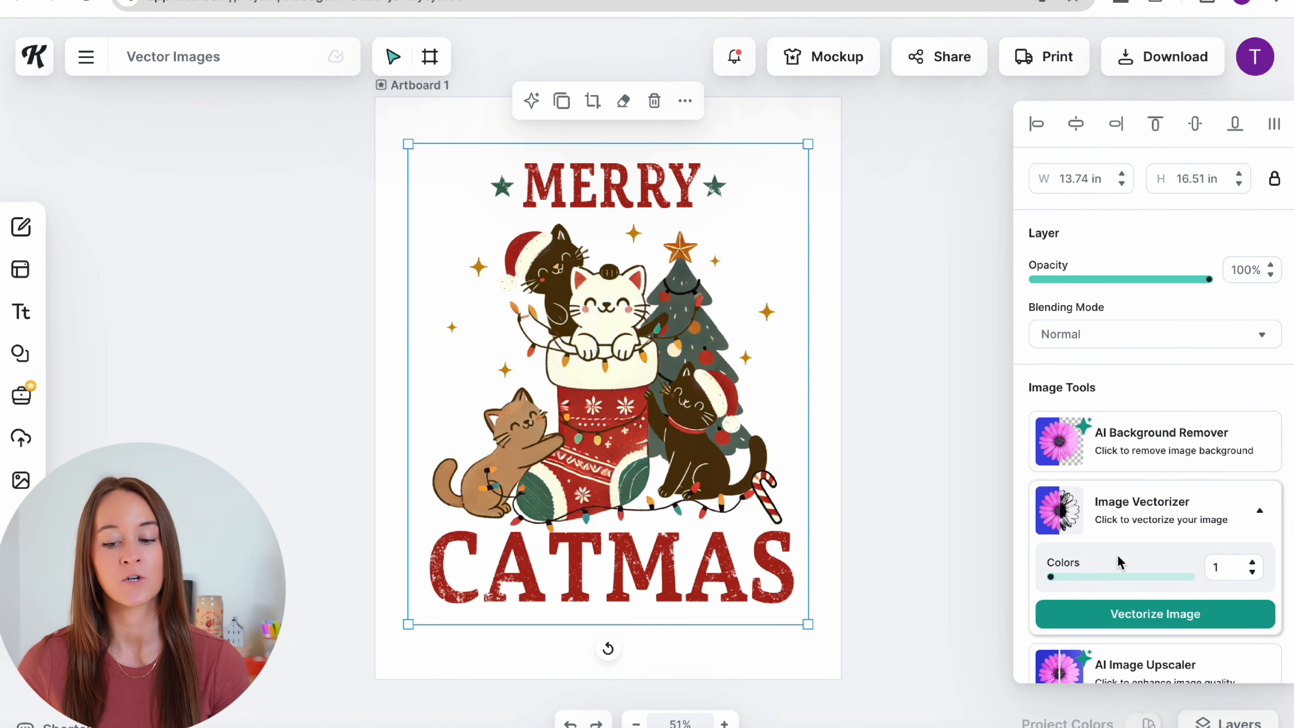
{"action": "scroll", "coordinate": [1166, 519], "scroll_direction": "down", "scroll_amount": 1}
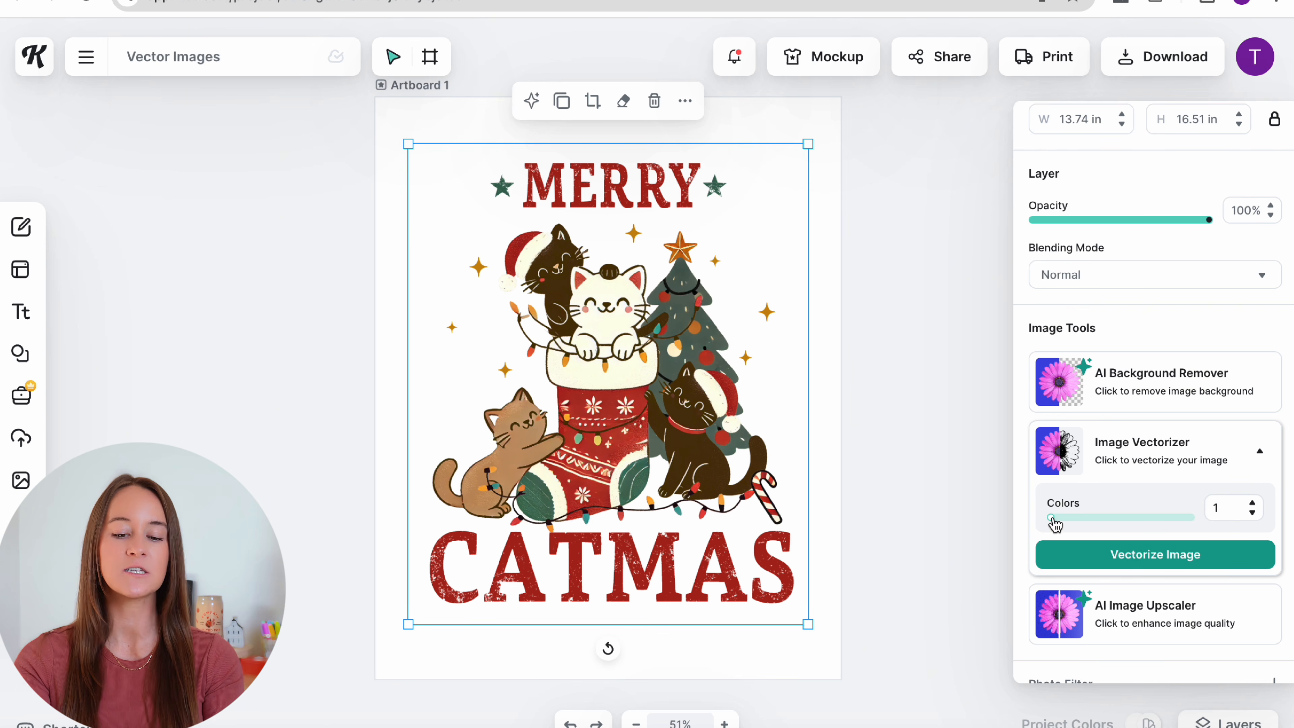
{"action": "left_click_drag", "start_coordinate": [1052, 519], "coordinate": [1207, 523]}
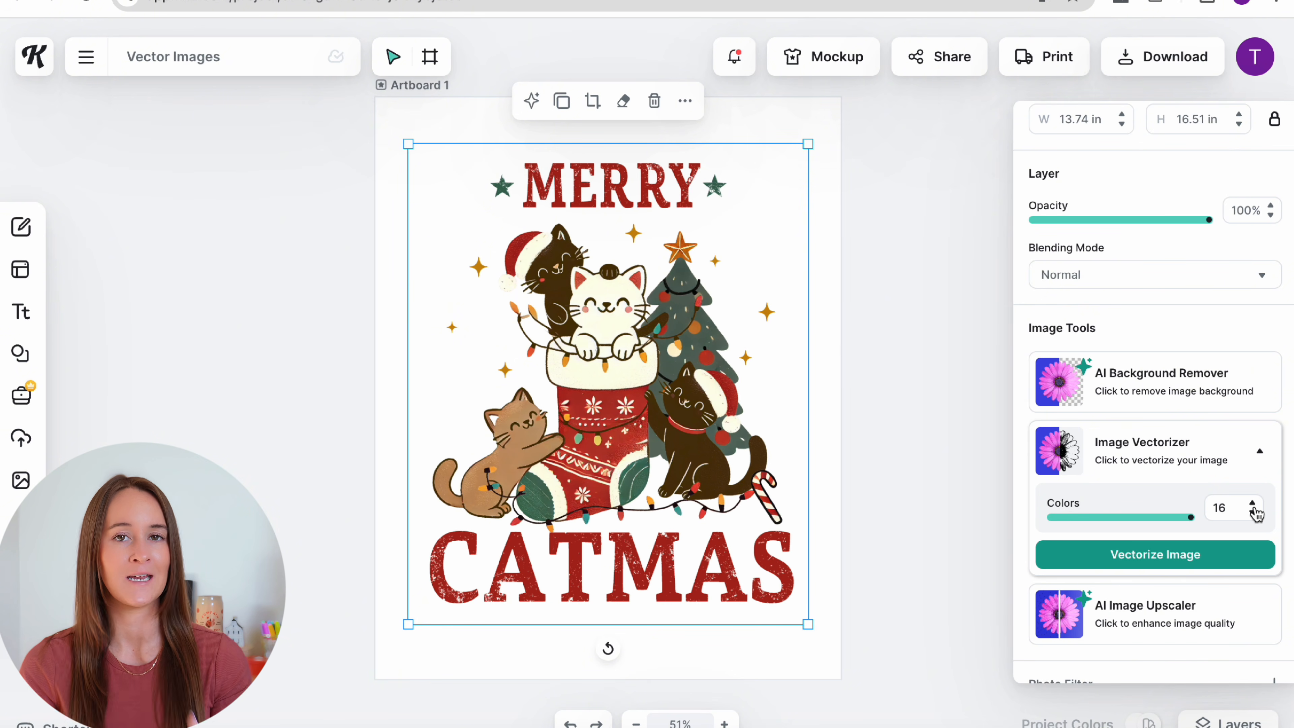
{"action": "left_click", "coordinate": [1173, 558]}
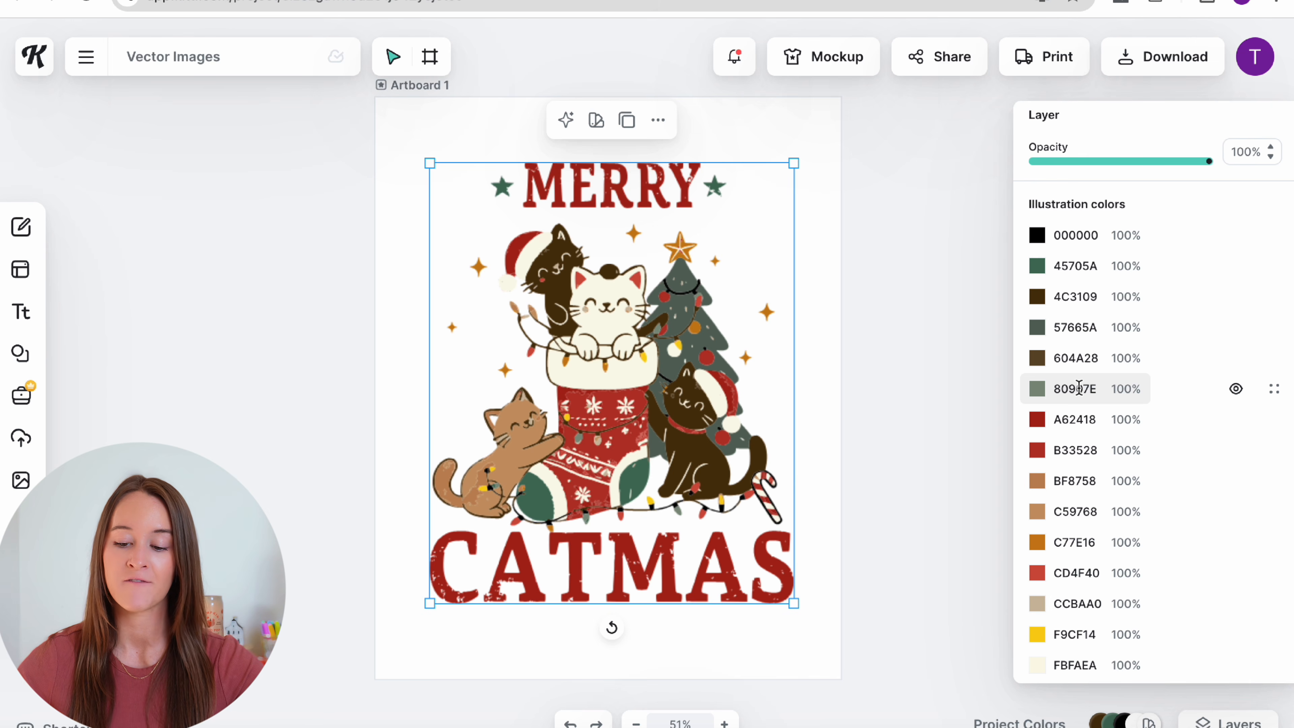
Step: Lighten the dark red A62418 and the second dark red swatch
{"action": "scroll", "coordinate": [1079, 388], "scroll_direction": "down", "scroll_amount": 2}
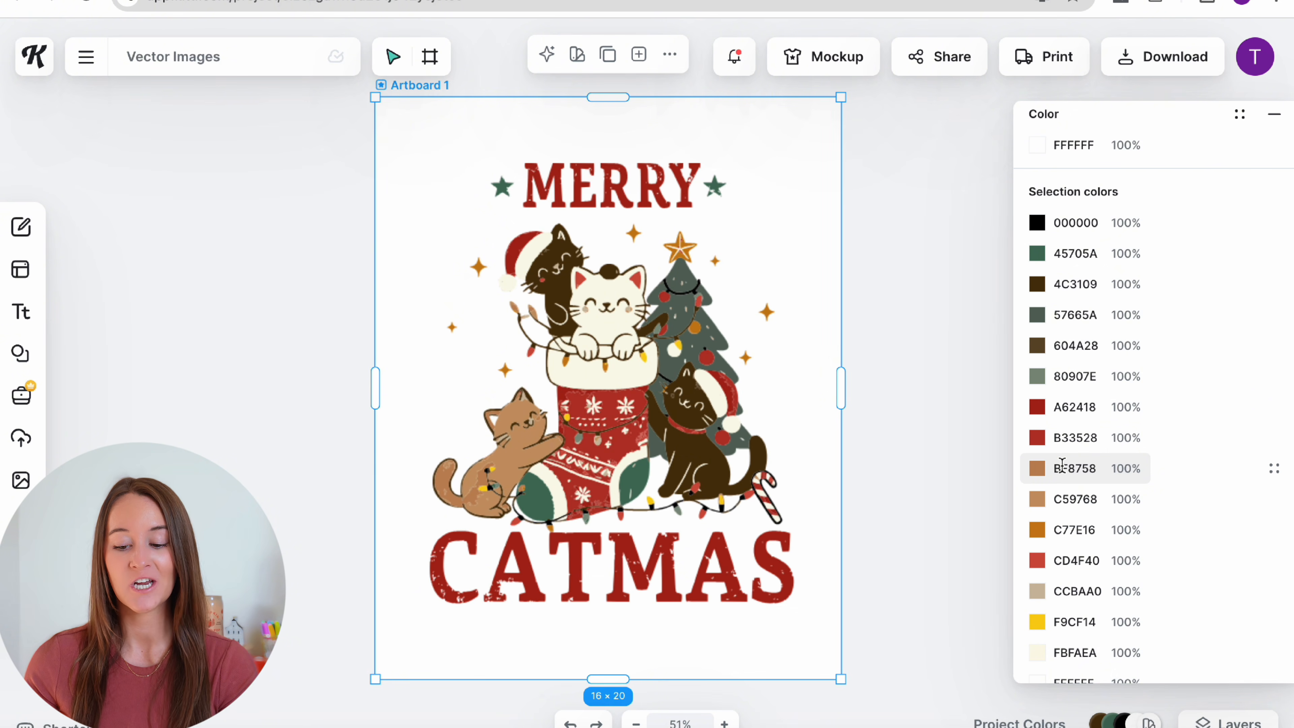
{"action": "left_click", "coordinate": [1036, 407]}
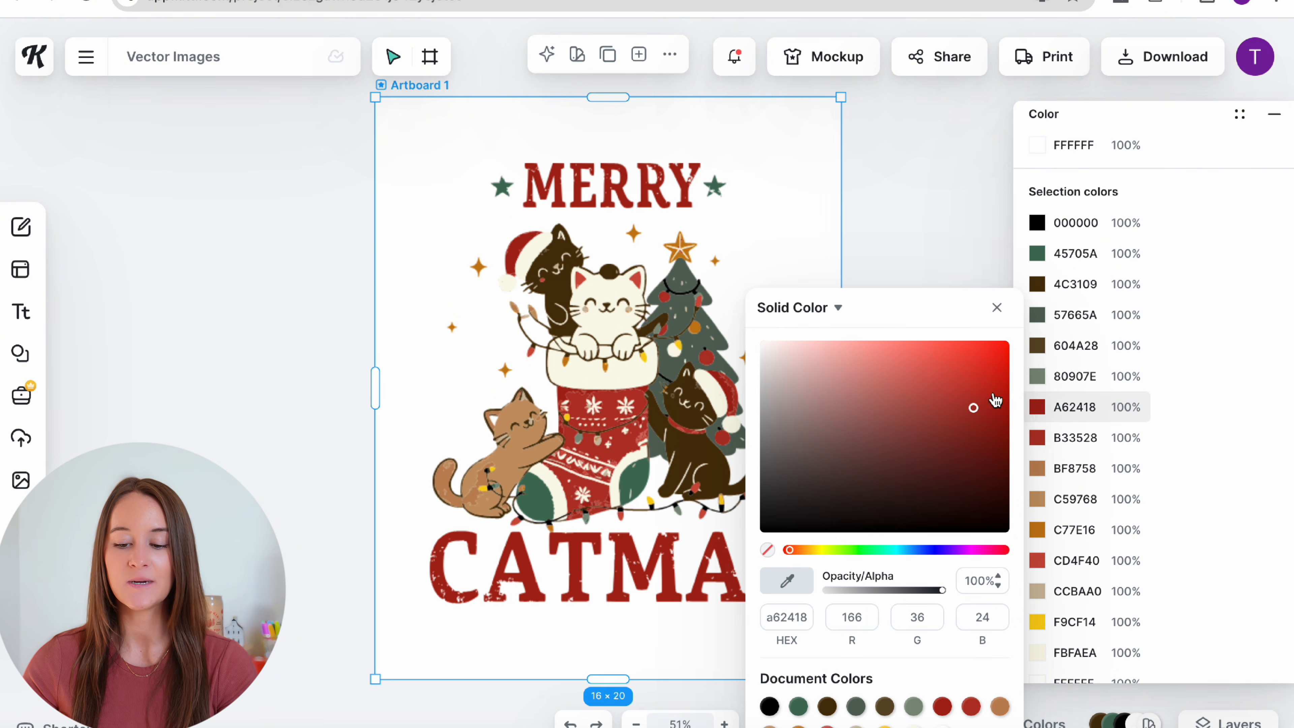
{"action": "mouse_move", "coordinate": [944, 371]}
{"action": "left_mouse_down"}
{"action": "mouse_move", "coordinate": [869, 374]}
{"action": "mouse_move", "coordinate": [1004, 355]}
{"action": "mouse_move", "coordinate": [1000, 370]}
{"action": "left_mouse_up"}
{"action": "left_click", "coordinate": [1038, 437]}
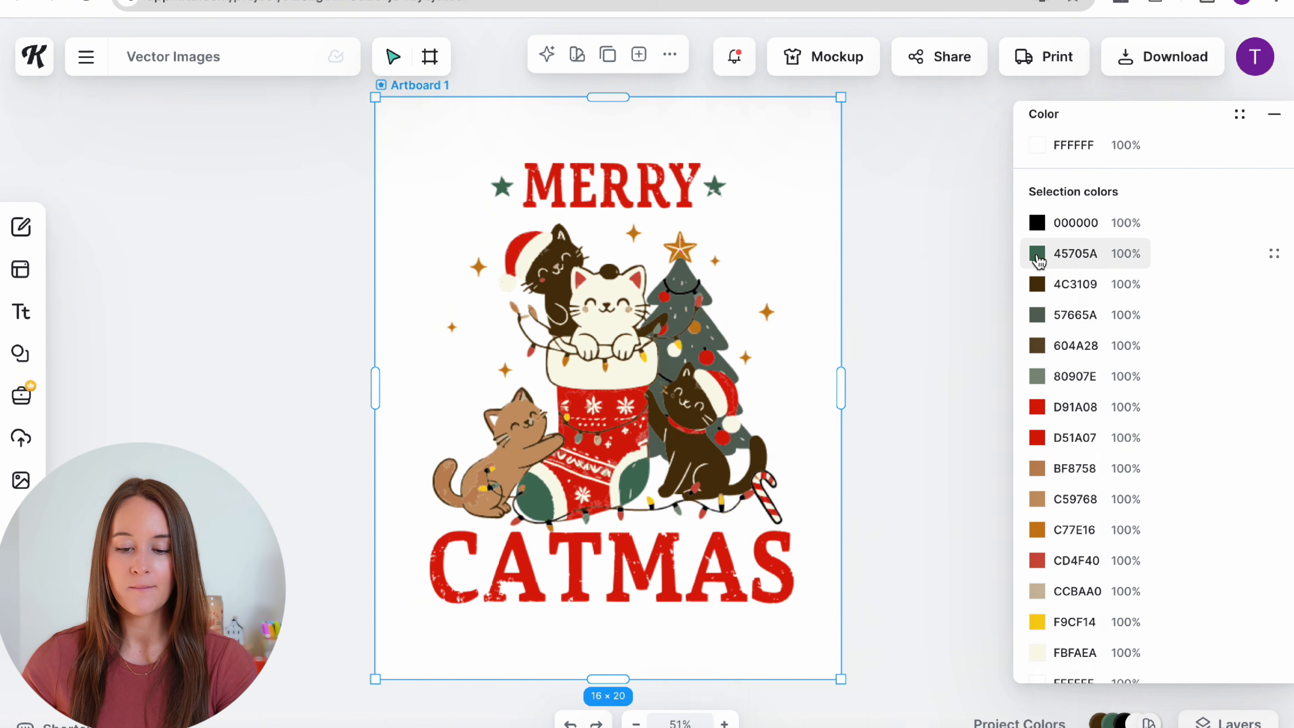
Step: Recolour the green 45705A stars and ornaments to red using the hue slider and colour field
{"action": "left_click", "coordinate": [1037, 254]}
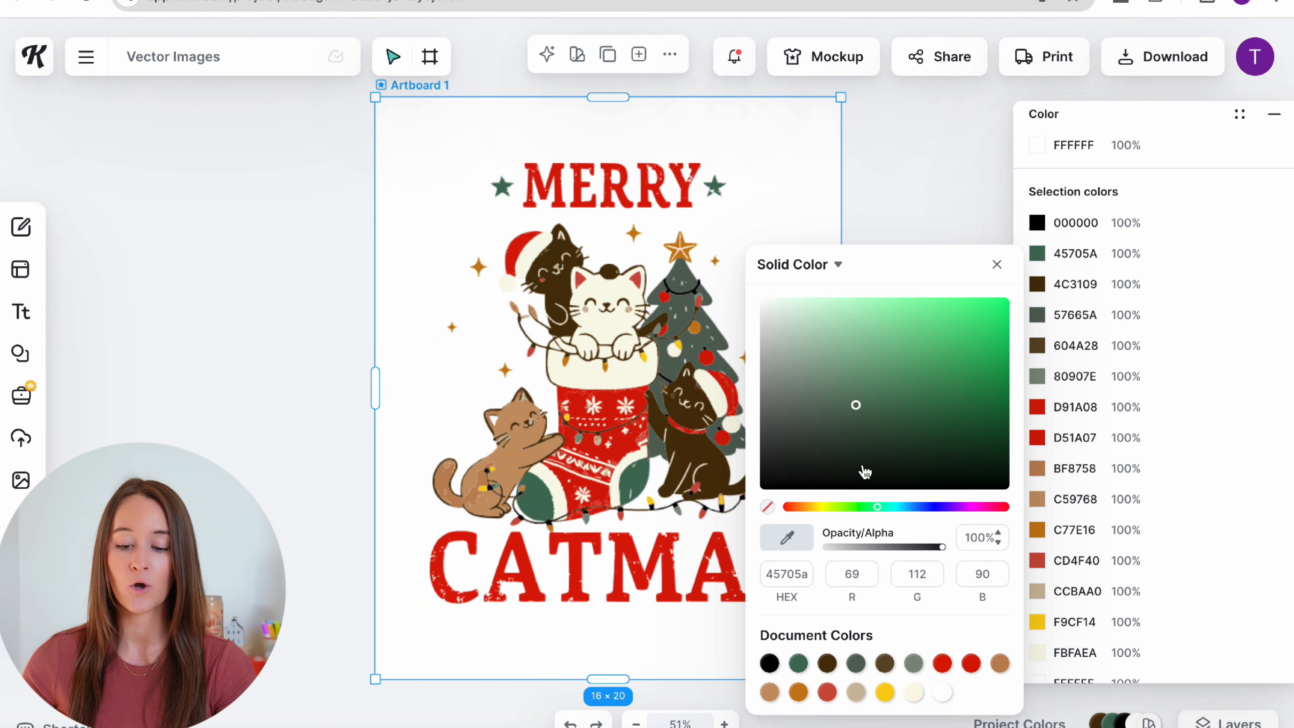
{"action": "left_click", "coordinate": [932, 506]}
{"action": "left_click", "coordinate": [942, 335]}
{"action": "mouse_move", "coordinate": [942, 336]}
{"action": "left_mouse_down"}
{"action": "mouse_move", "coordinate": [811, 427]}
{"action": "mouse_move", "coordinate": [808, 520]}
{"action": "left_mouse_up"}
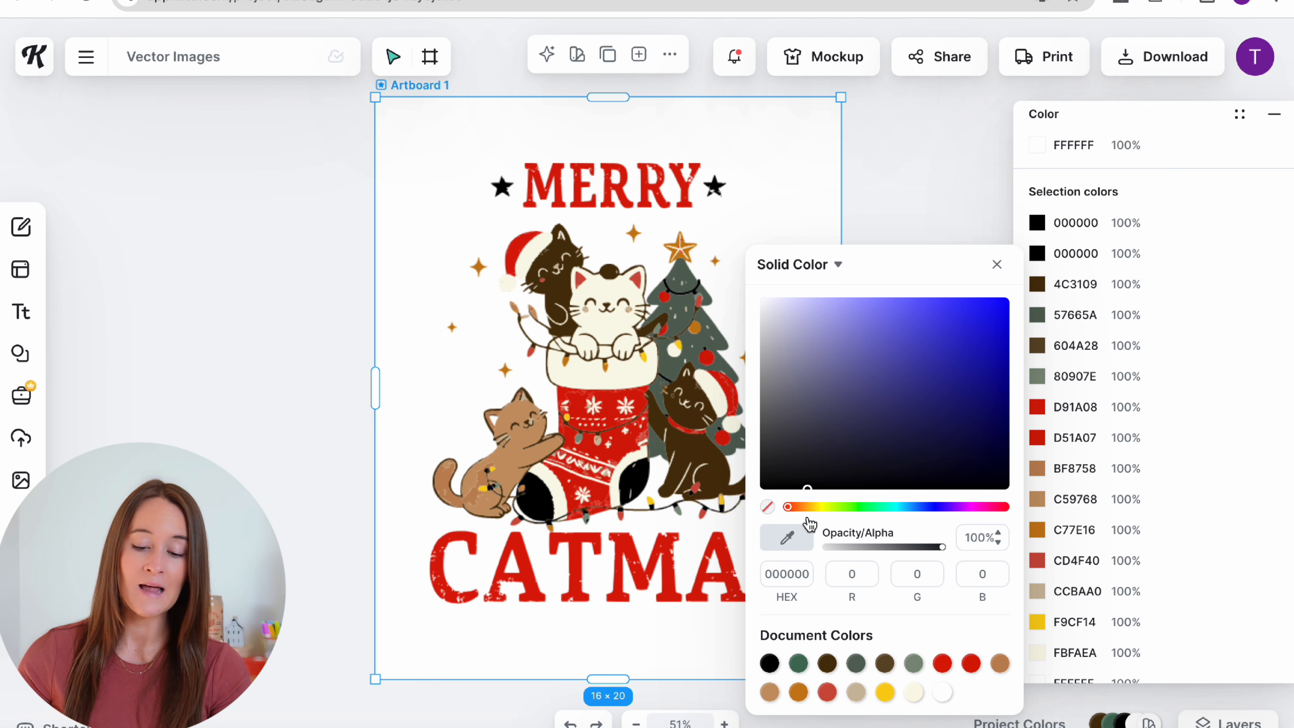
{"action": "mouse_move", "coordinate": [883, 423]}
{"action": "left_mouse_down"}
{"action": "mouse_move", "coordinate": [867, 367]}
{"action": "mouse_move", "coordinate": [883, 372]}
{"action": "left_mouse_up"}
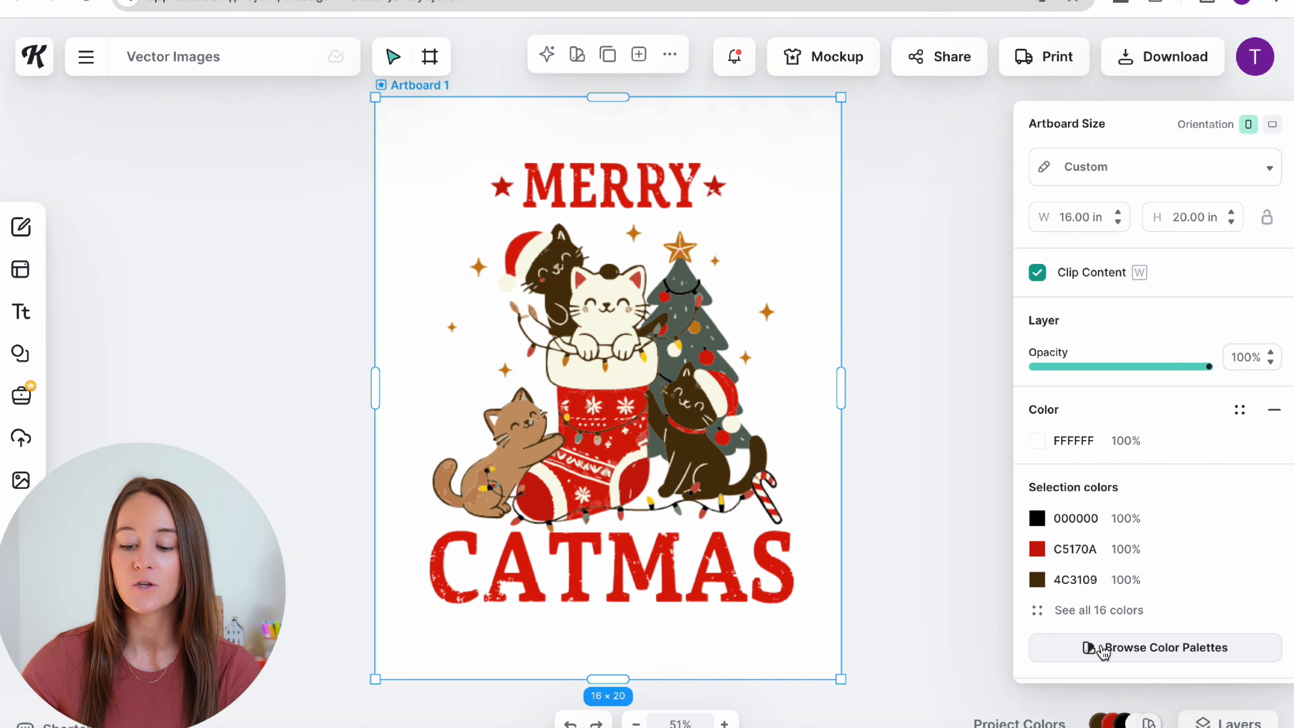
Step: Browse the preset colour palettes and apply First Love to the illustration
{"action": "left_click", "coordinate": [1102, 651]}
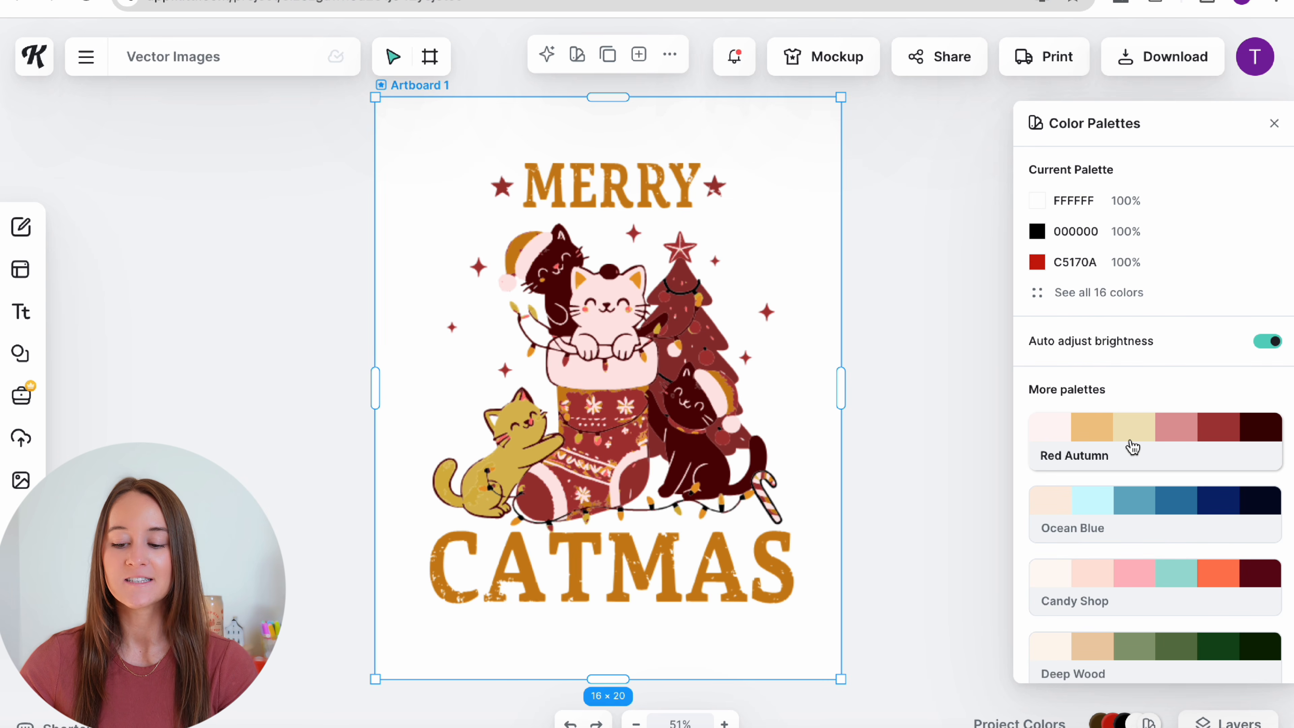
{"action": "scroll", "coordinate": [1135, 504], "scroll_direction": "down", "scroll_amount": 1}
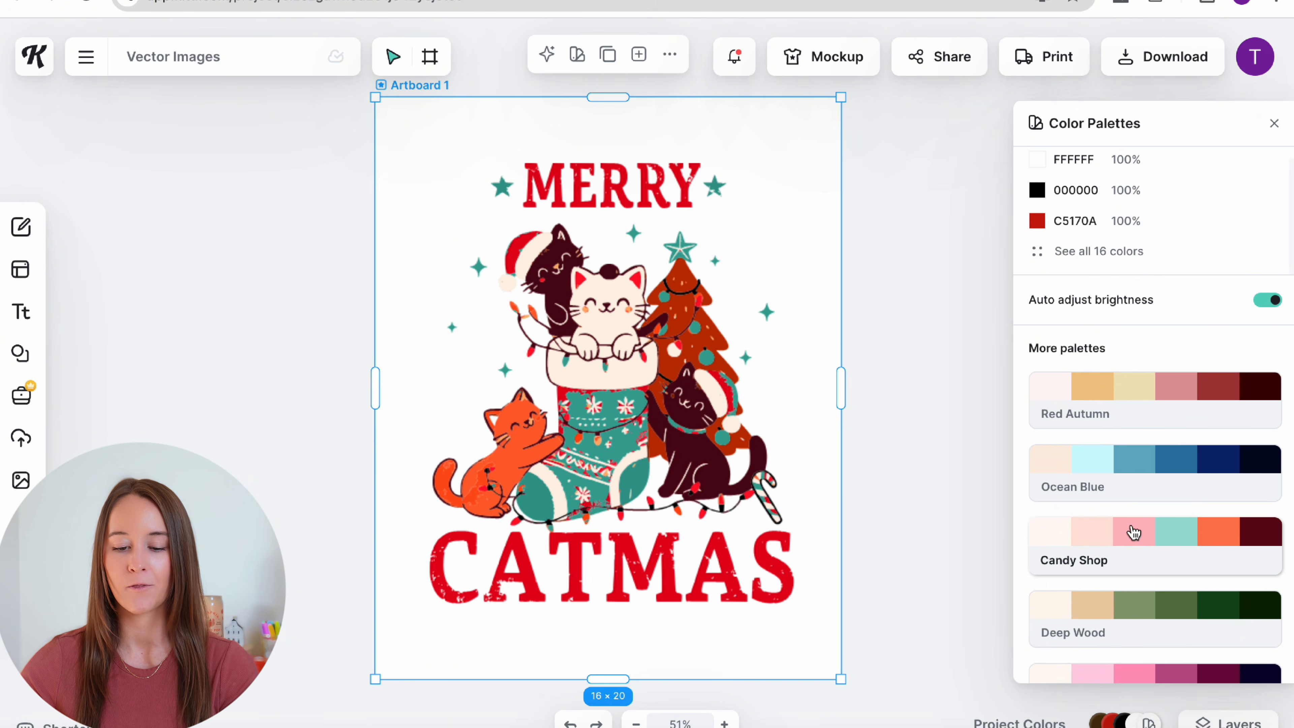
{"action": "scroll", "coordinate": [1128, 534], "scroll_direction": "down", "scroll_amount": 2}
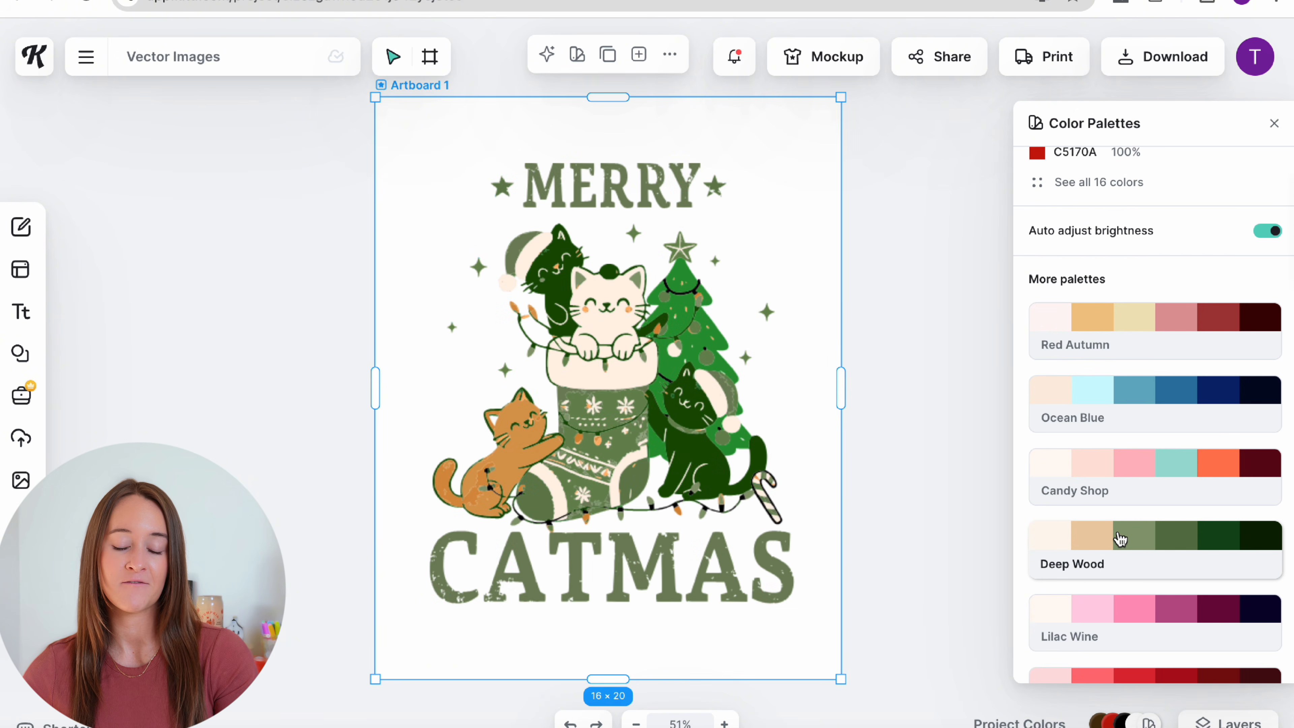
{"action": "scroll", "coordinate": [1120, 538], "scroll_direction": "down", "scroll_amount": 1}
{"action": "scroll", "coordinate": [1138, 563], "scroll_direction": "down", "scroll_amount": 1}
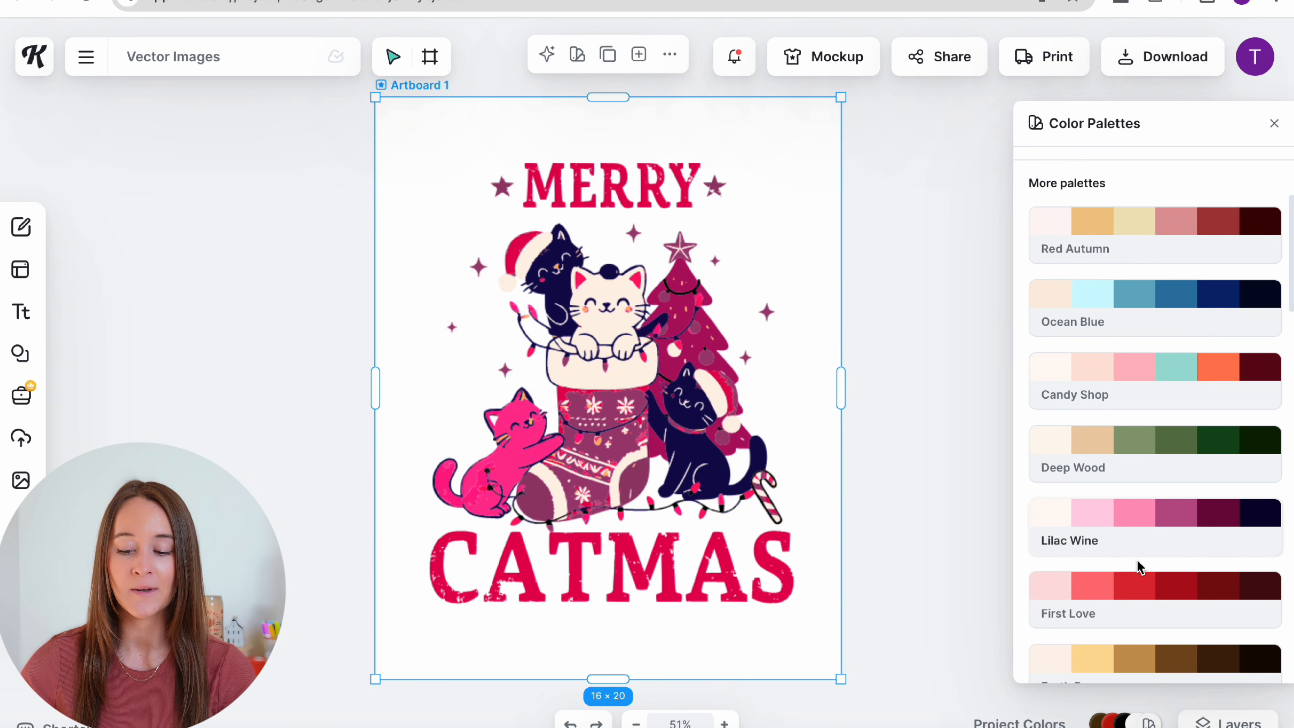
{"action": "scroll", "coordinate": [1120, 581], "scroll_direction": "down", "scroll_amount": 1}
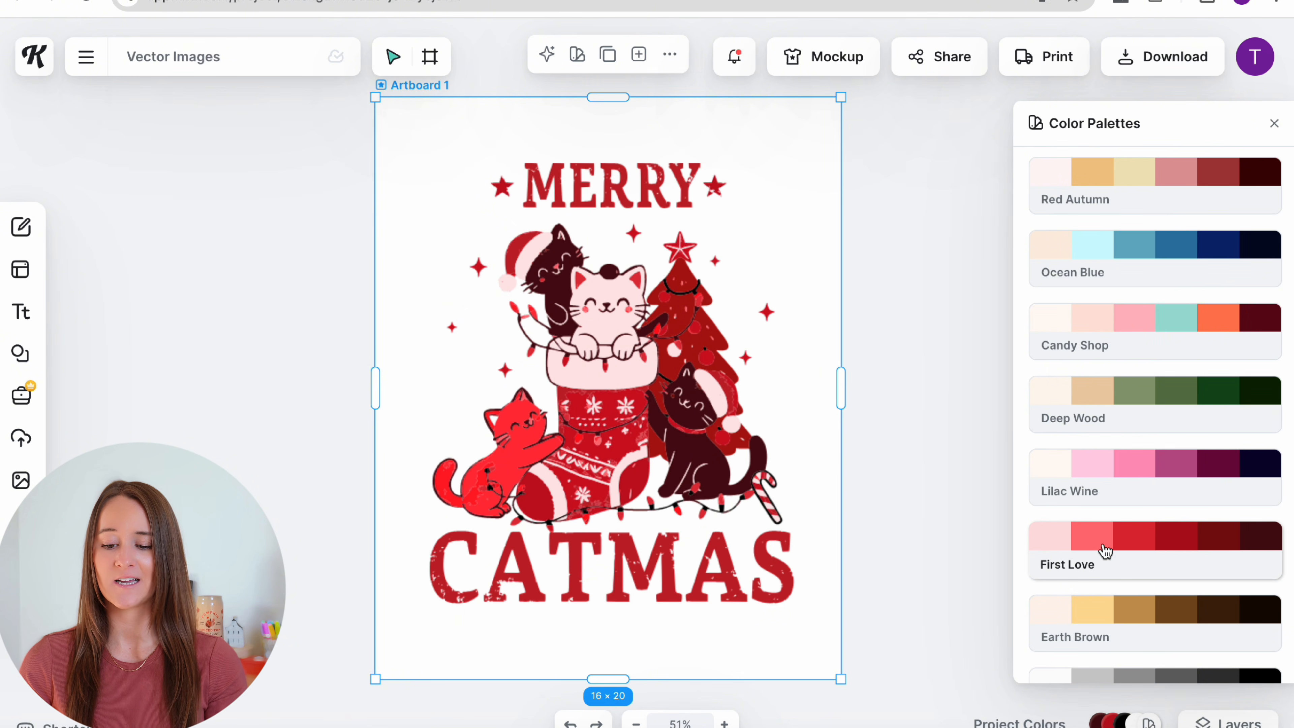
{"action": "left_click", "coordinate": [930, 436]}
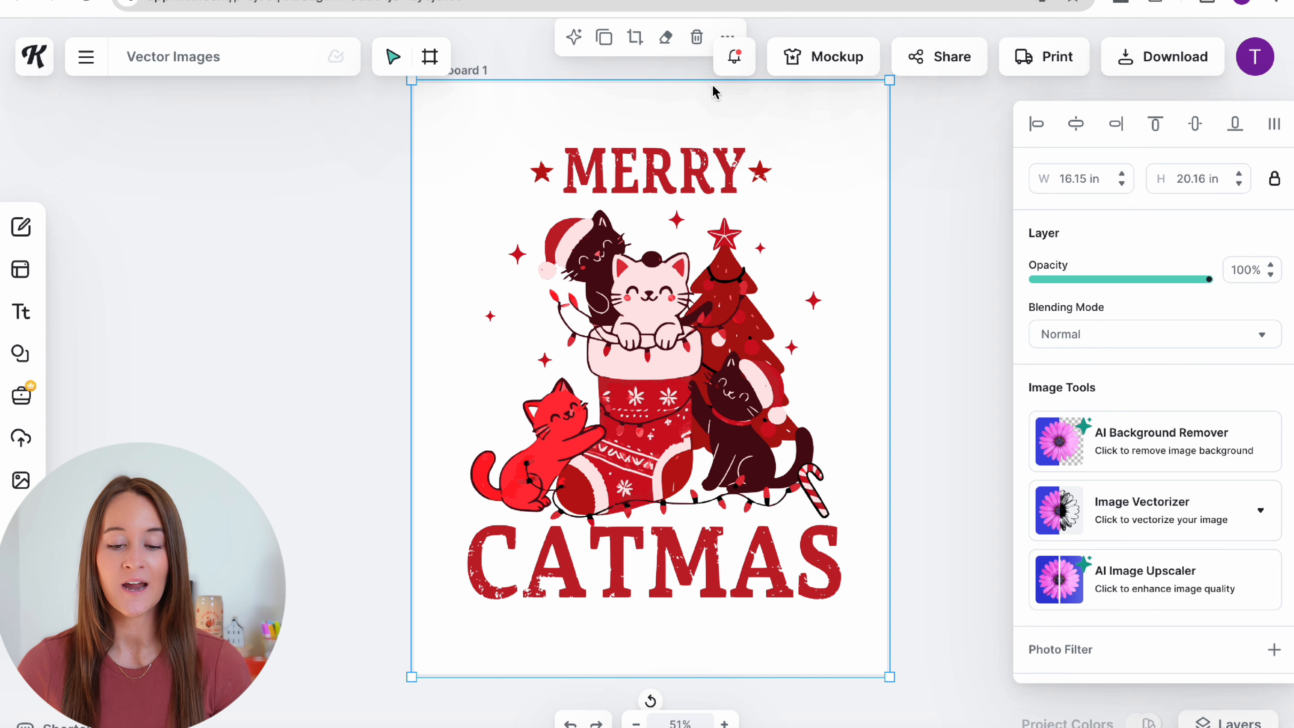
Step: Erase MERRY, its stars, the last letters of CATMAS and leftover marks
{"action": "left_click", "coordinate": [665, 36]}
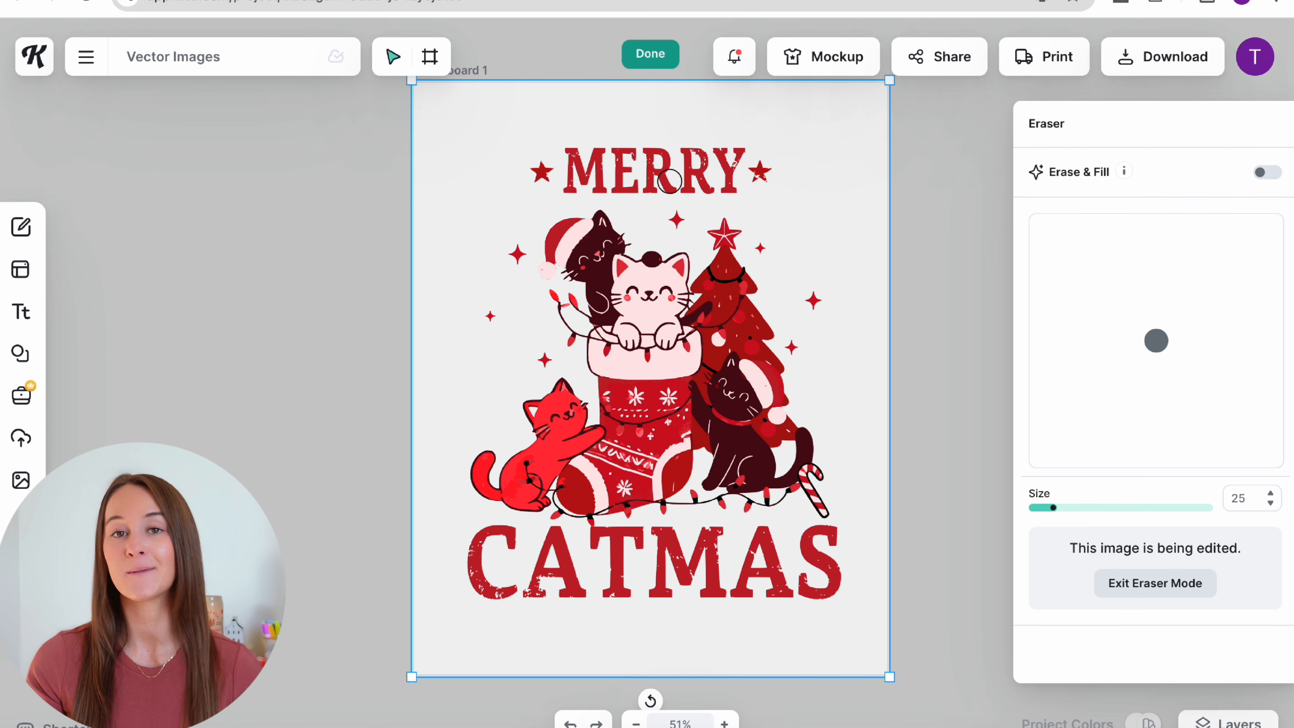
{"action": "mouse_move", "coordinate": [749, 163]}
{"action": "left_mouse_down"}
{"action": "mouse_move", "coordinate": [523, 173]}
{"action": "mouse_move", "coordinate": [780, 194]}
{"action": "left_mouse_up"}
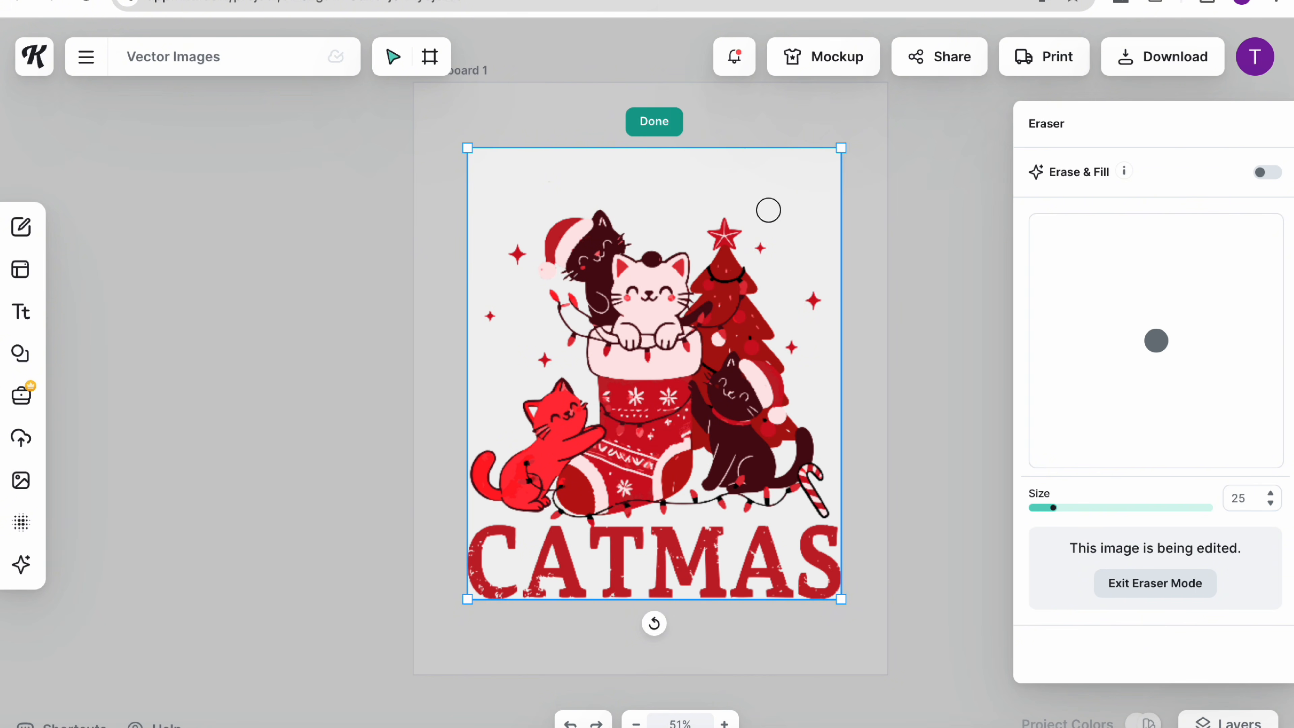
{"action": "mouse_move", "coordinate": [819, 532]}
{"action": "left_mouse_down"}
{"action": "mouse_move", "coordinate": [800, 587]}
{"action": "mouse_move", "coordinate": [777, 544]}
{"action": "mouse_move", "coordinate": [638, 545]}
{"action": "mouse_move", "coordinate": [730, 585]}
{"action": "mouse_move", "coordinate": [747, 565]}
{"action": "mouse_move", "coordinate": [747, 552]}
{"action": "mouse_move", "coordinate": [662, 590]}
{"action": "mouse_move", "coordinate": [486, 593]}
{"action": "mouse_move", "coordinate": [531, 533]}
{"action": "mouse_move", "coordinate": [634, 543]}
{"action": "mouse_move", "coordinate": [585, 537]}
{"action": "mouse_move", "coordinate": [600, 535]}
{"action": "mouse_move", "coordinate": [589, 569]}
{"action": "left_mouse_up"}
{"action": "mouse_move", "coordinate": [517, 253]}
{"action": "left_mouse_down"}
{"action": "mouse_move", "coordinate": [499, 302]}
{"action": "mouse_move", "coordinate": [543, 361]}
{"action": "left_mouse_up"}
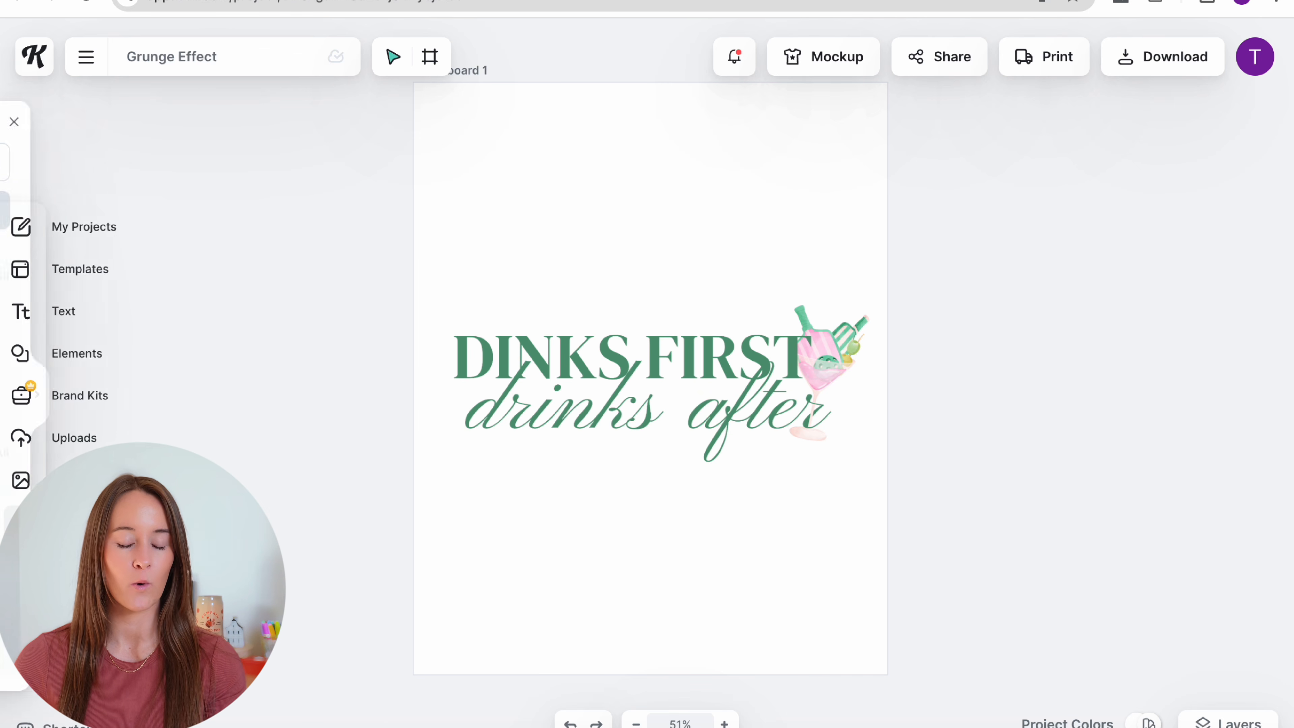
Step: Apply the first grunge texture from the Textures library and show all grunge textures
{"action": "left_click", "coordinate": [21, 480]}
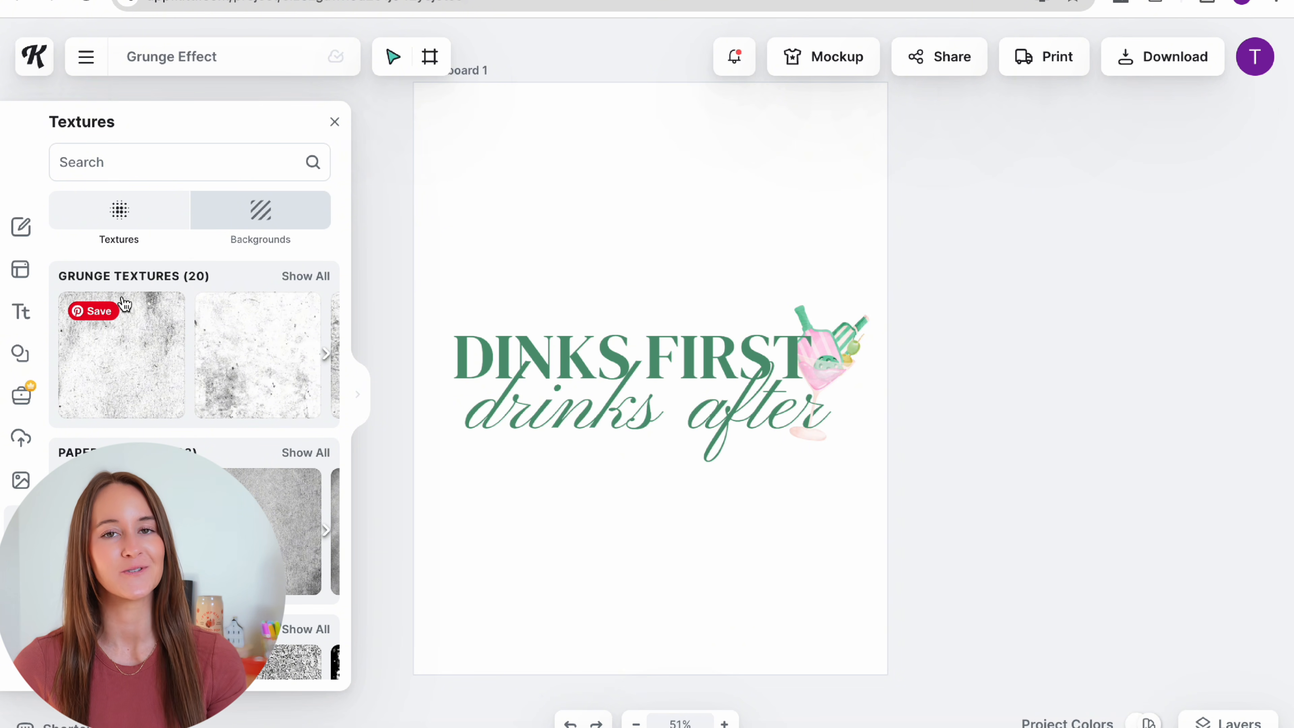
{"action": "left_click", "coordinate": [125, 366]}
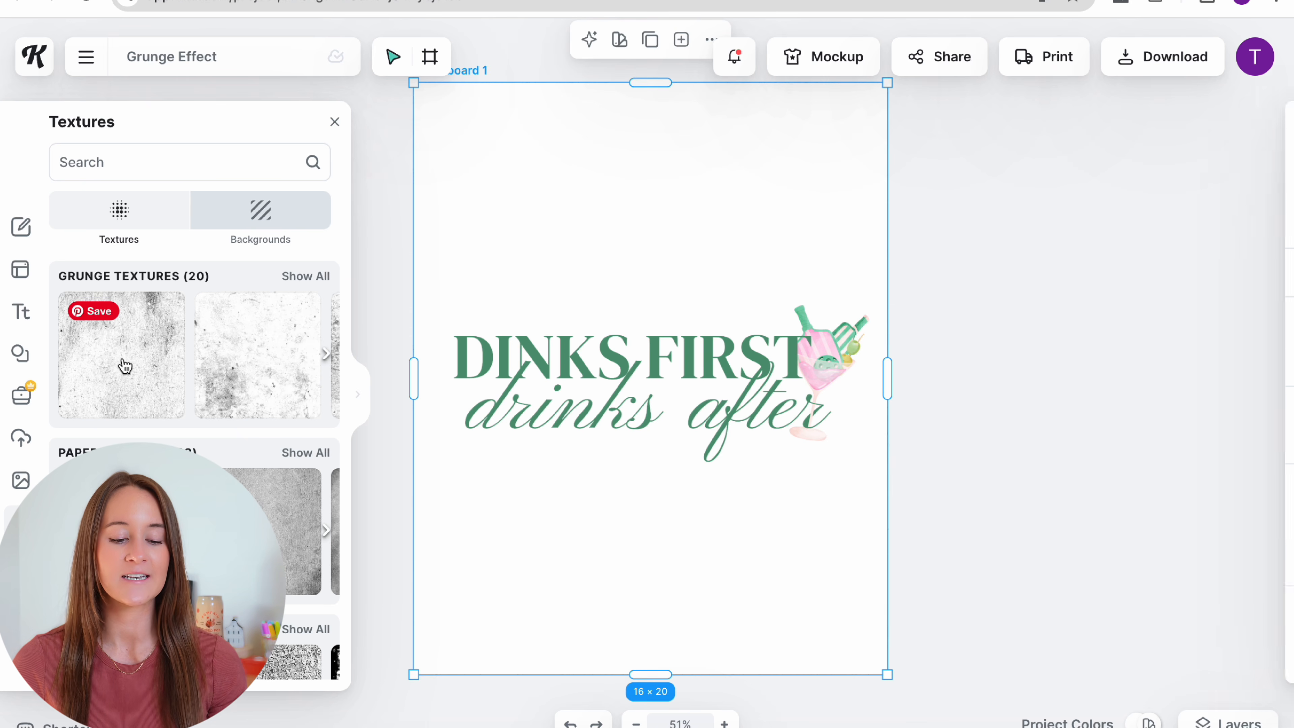
{"action": "left_click", "coordinate": [304, 276]}
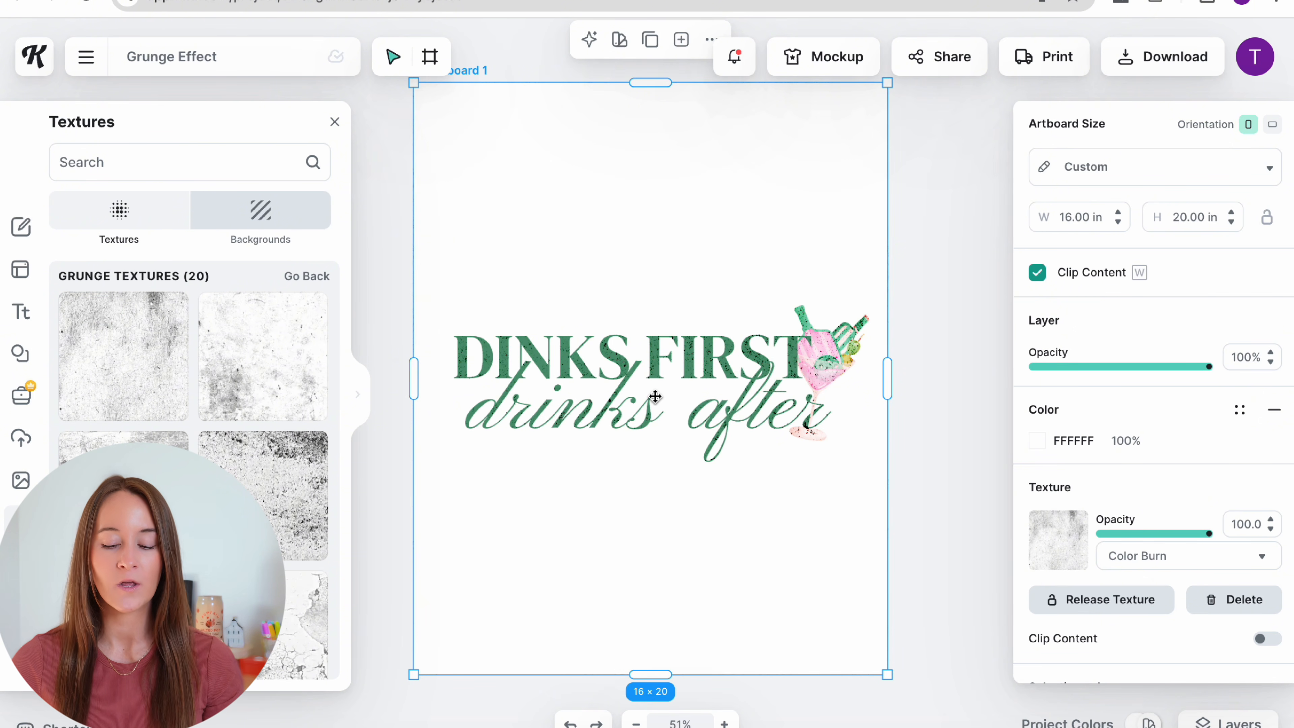
Step: Inspect the grunge texture on the DINKS FIRST lettering up close and close the Textures panel
{"action": "scroll", "coordinate": [654, 397], "scroll_direction": "up", "scroll_amount": 5}
{"action": "scroll", "coordinate": [652, 400], "scroll_direction": "left", "scroll_amount": 5}
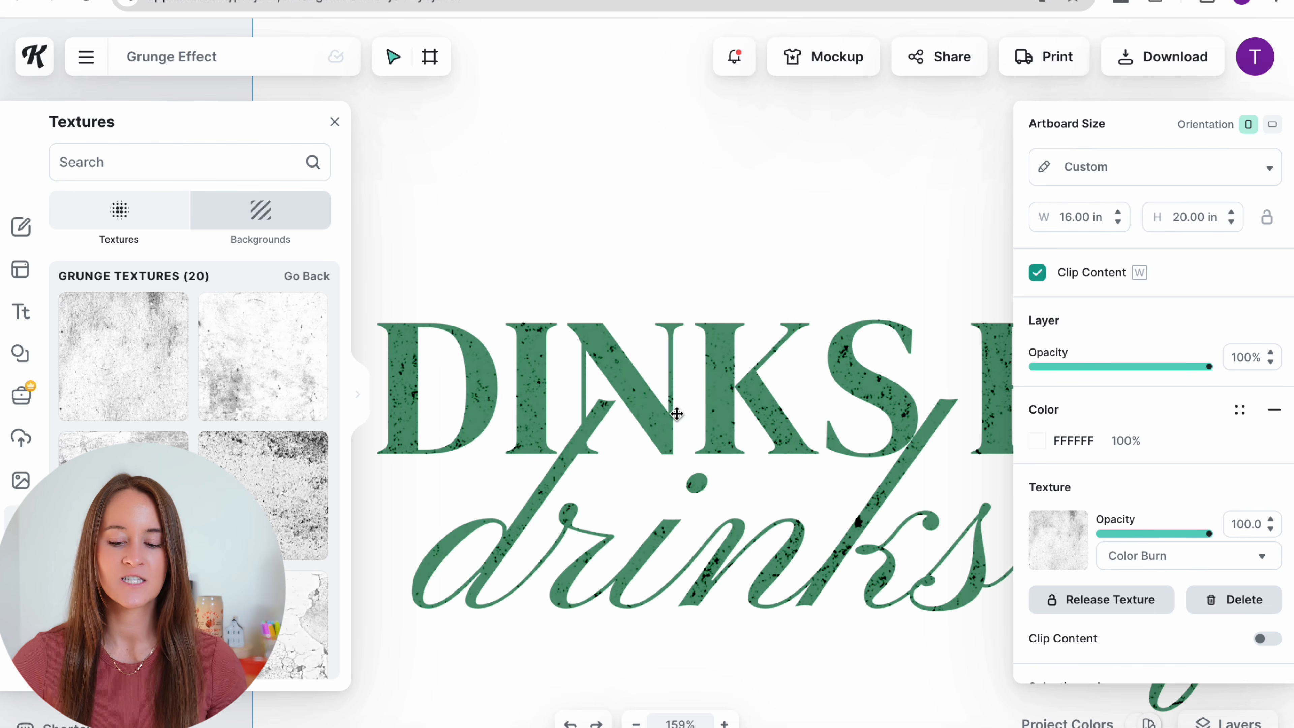
{"action": "scroll", "coordinate": [647, 411], "scroll_direction": "down", "scroll_amount": 5}
{"action": "scroll", "coordinate": [647, 411], "scroll_direction": "right", "scroll_amount": 2}
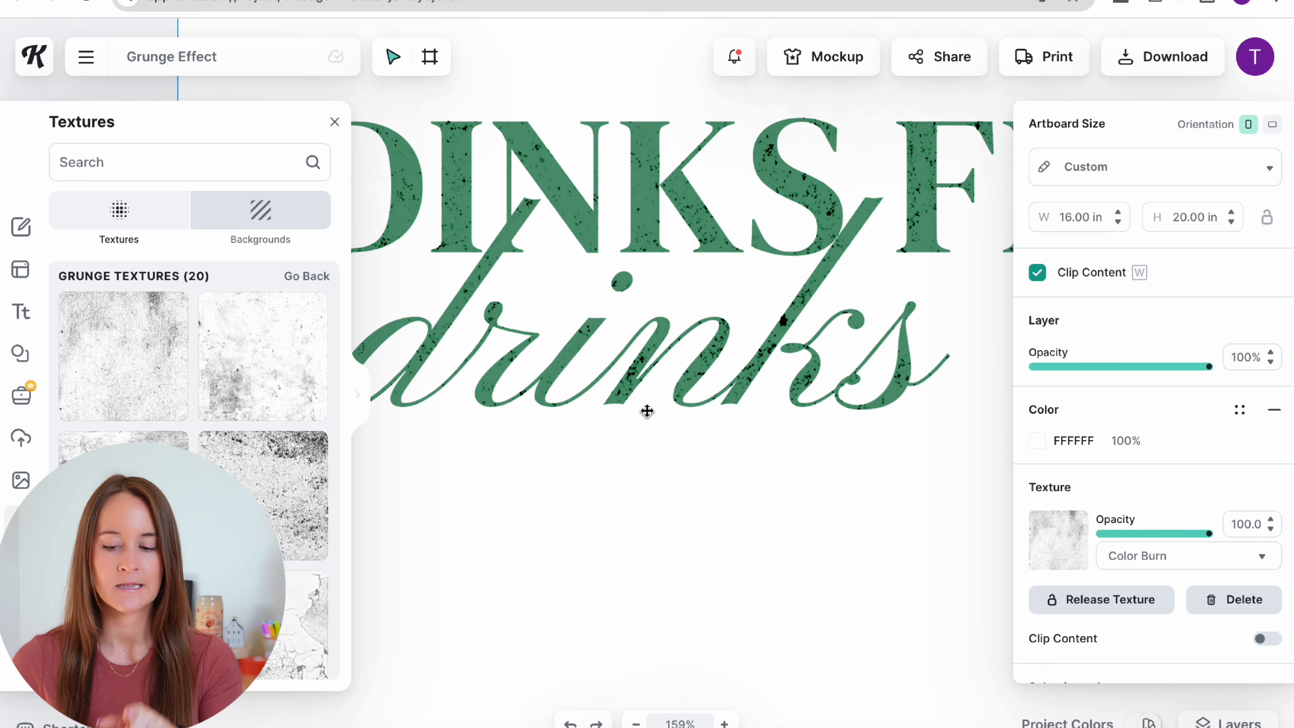
{"action": "scroll", "coordinate": [647, 411], "scroll_direction": "up", "scroll_amount": 2}
{"action": "scroll", "coordinate": [647, 411], "scroll_direction": "left", "scroll_amount": 1}
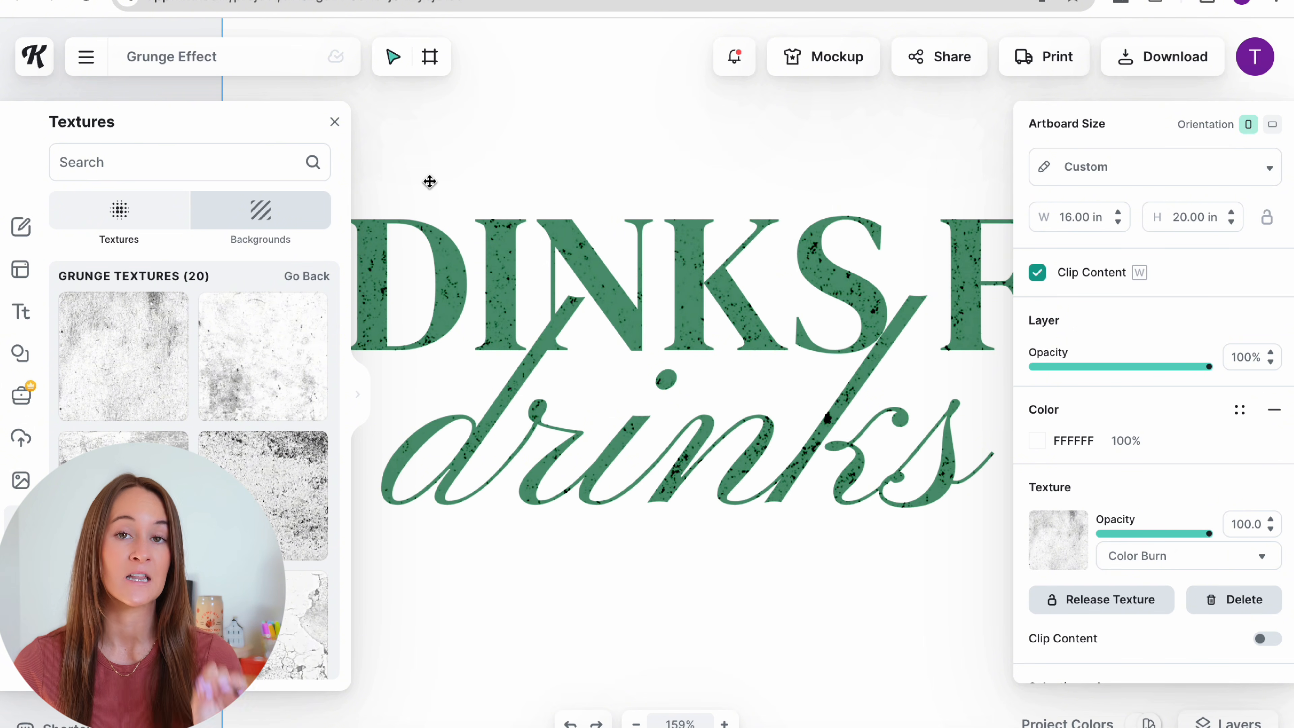
{"action": "left_click", "coordinate": [334, 122]}
{"action": "scroll", "coordinate": [563, 370], "scroll_direction": "right", "scroll_amount": 7}
{"action": "scroll", "coordinate": [563, 370], "scroll_direction": "up", "scroll_amount": 1}
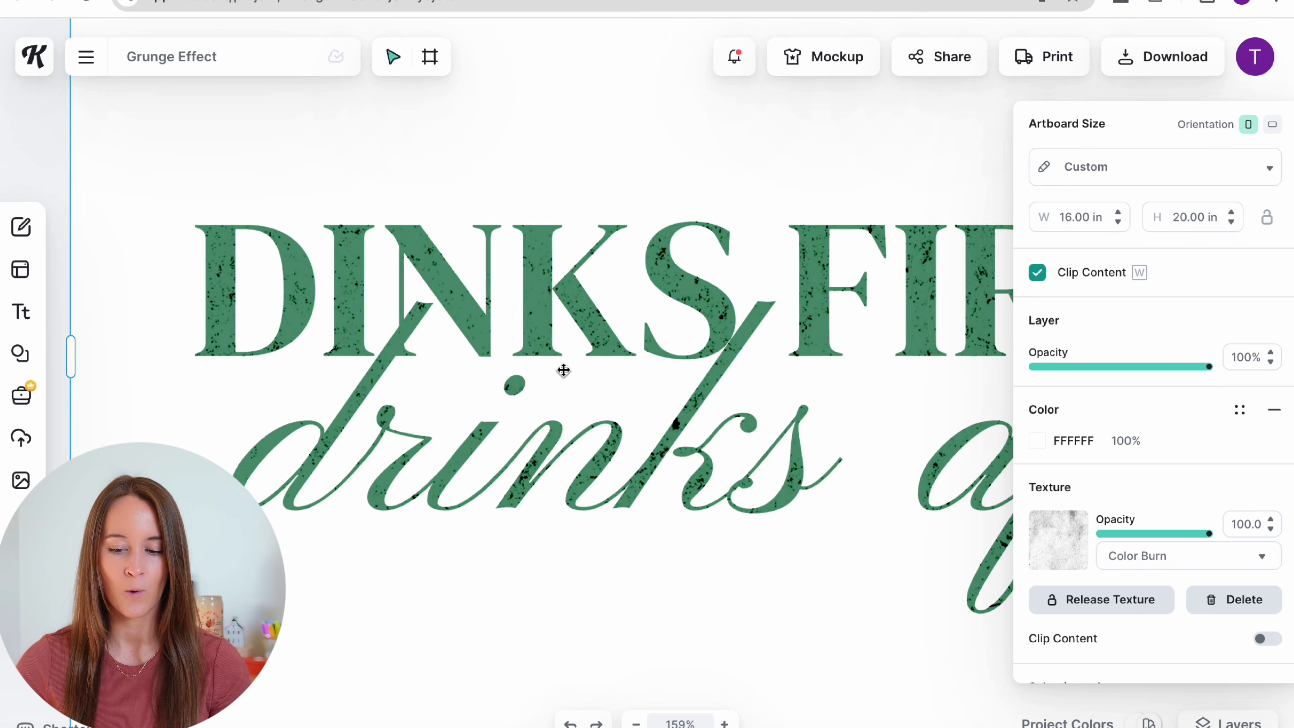
{"action": "scroll", "coordinate": [562, 370], "scroll_direction": "down", "scroll_amount": 5}
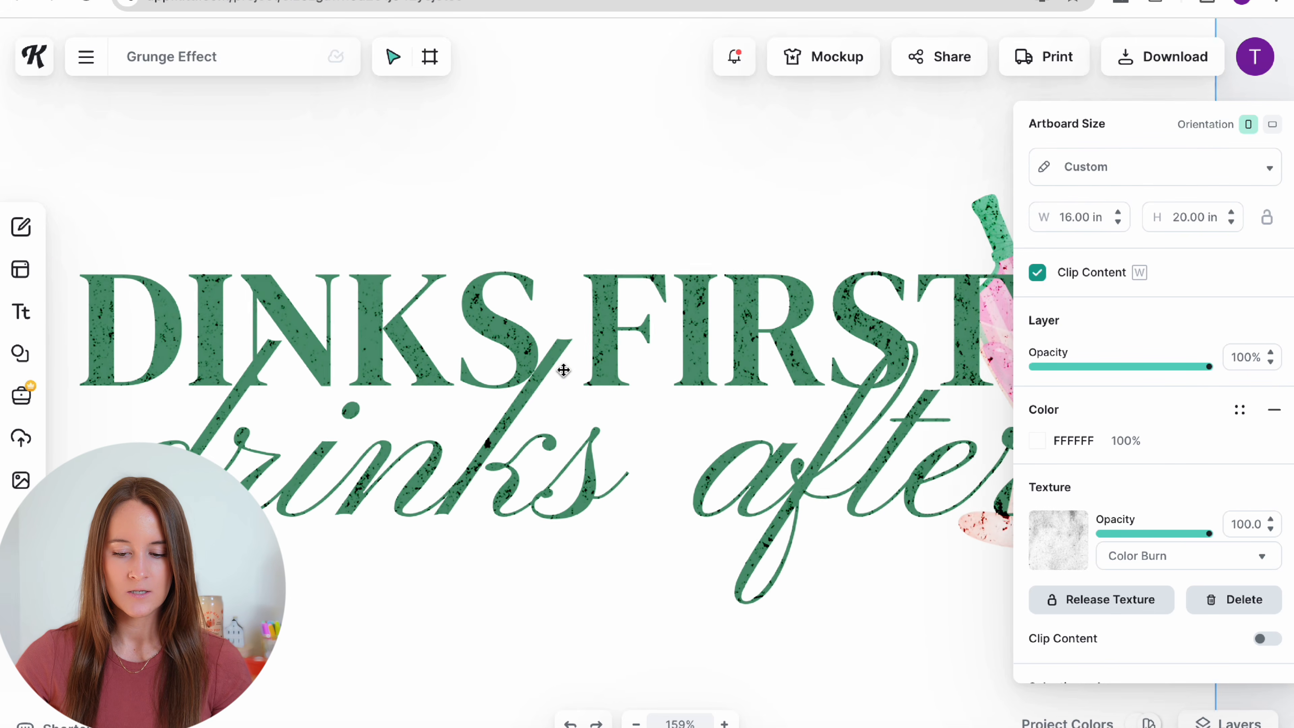
{"action": "scroll", "coordinate": [563, 370], "scroll_direction": "down", "scroll_amount": 1}
{"action": "scroll", "coordinate": [562, 370], "scroll_direction": "left", "scroll_amount": 1}
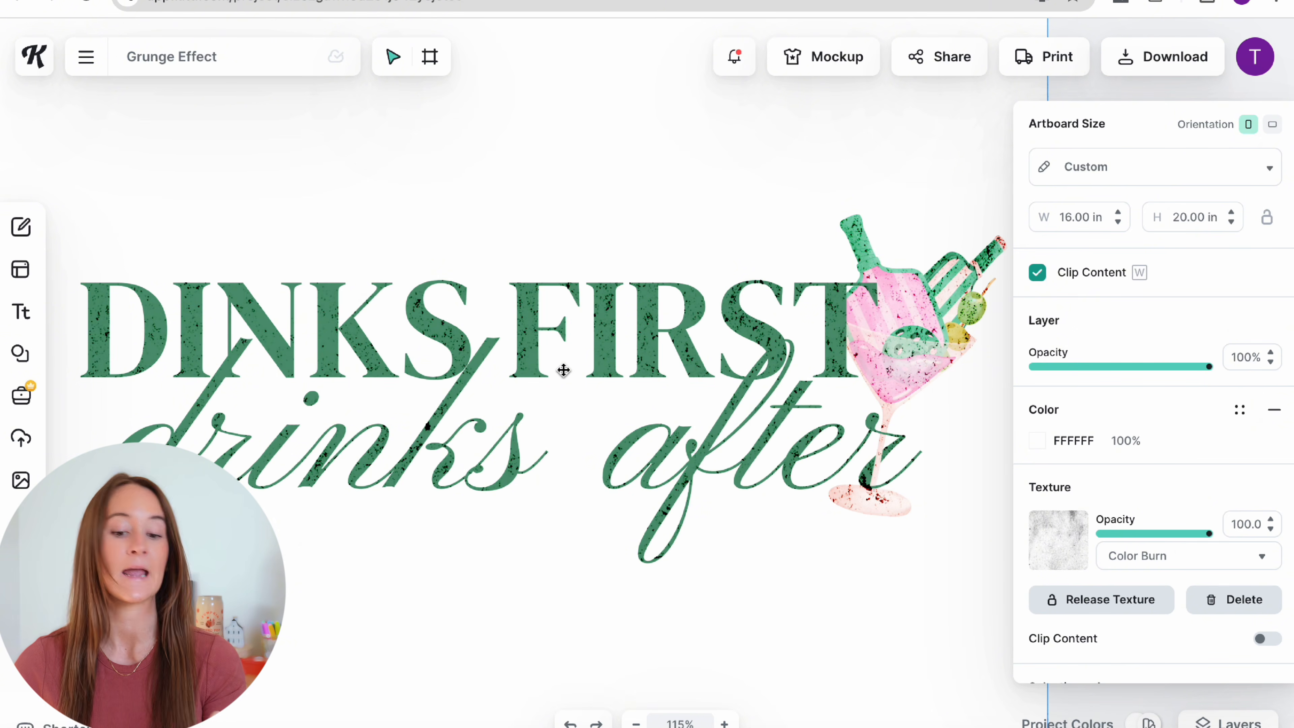
{"action": "scroll", "coordinate": [1070, 408], "scroll_direction": "down", "scroll_amount": 2}
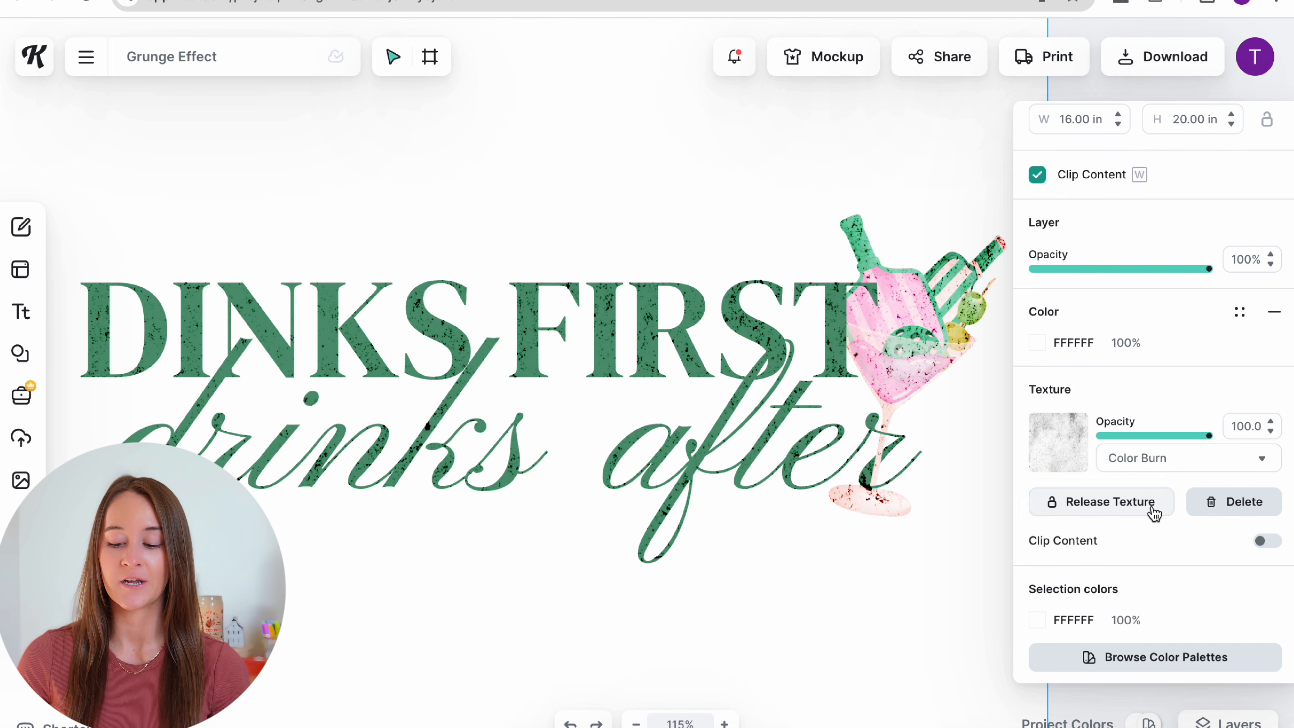
Step: Turn on Clip Content for the grunge texture, set its blend mode to Alpha Mask, and select the artboard
{"action": "left_click", "coordinate": [1268, 542]}
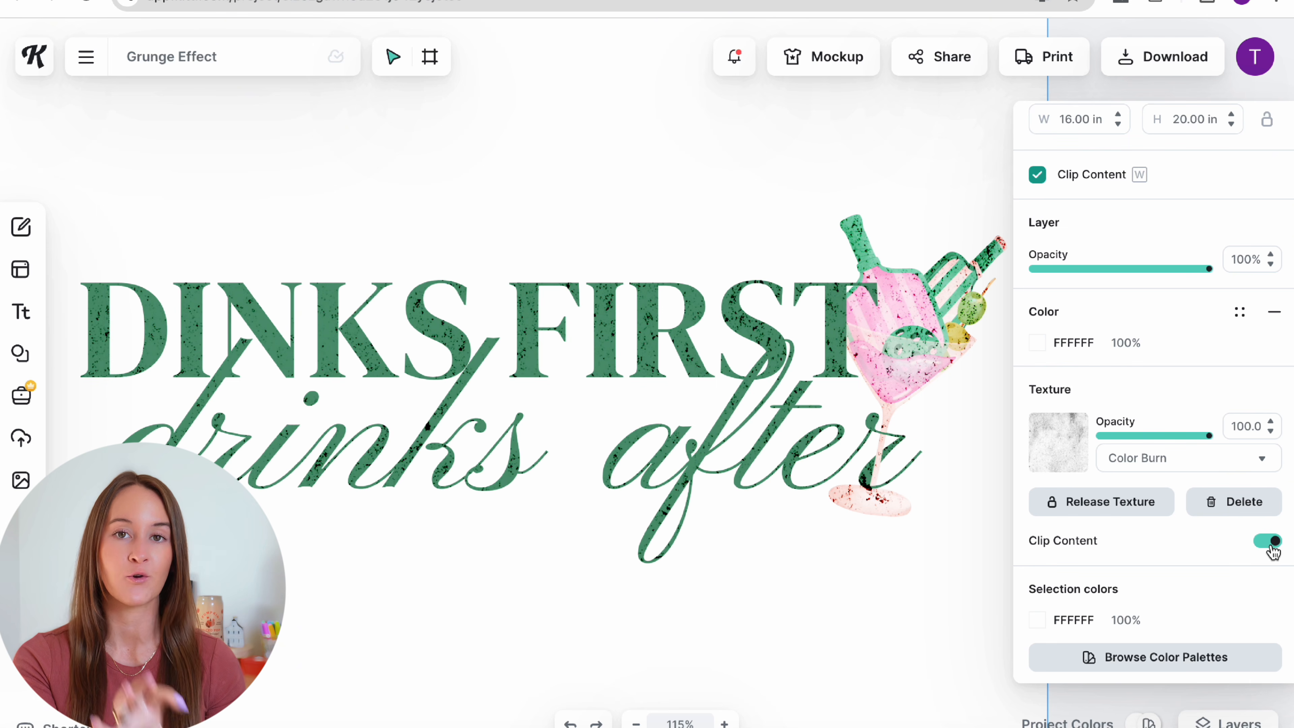
{"action": "left_click", "coordinate": [1147, 466]}
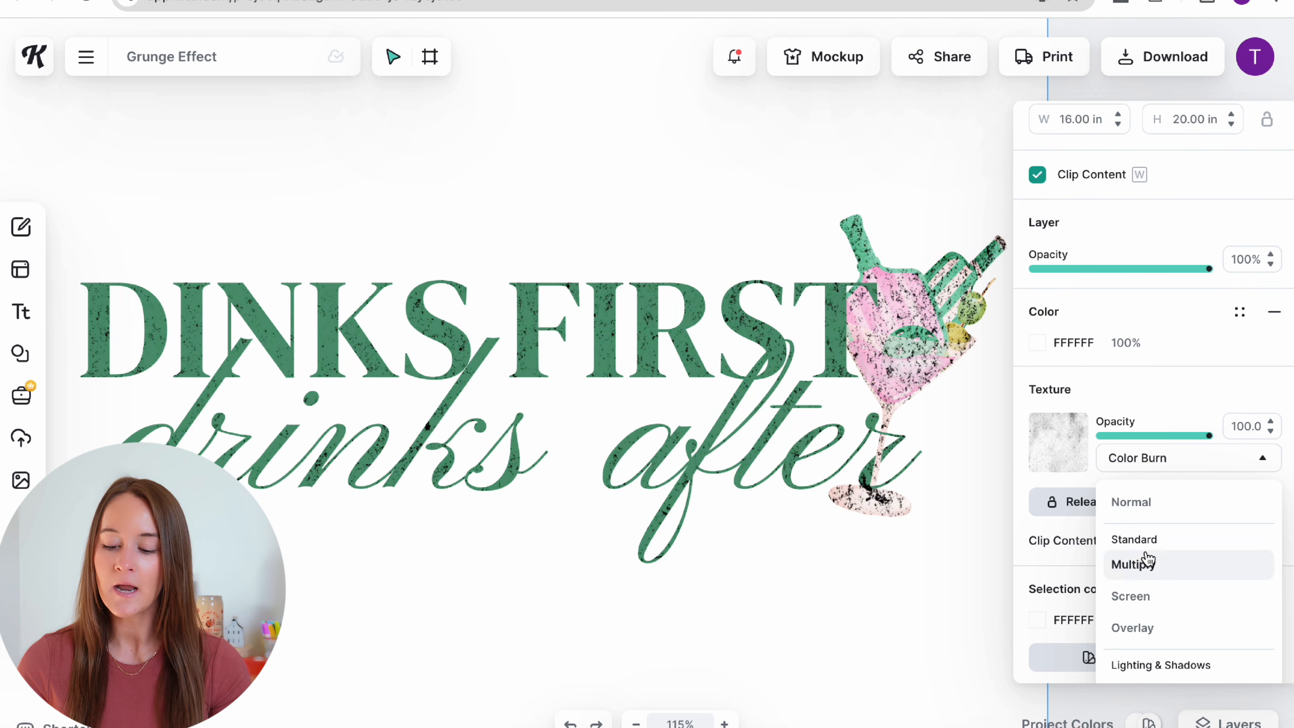
{"action": "scroll", "coordinate": [1183, 430], "scroll_direction": "up", "scroll_amount": 2}
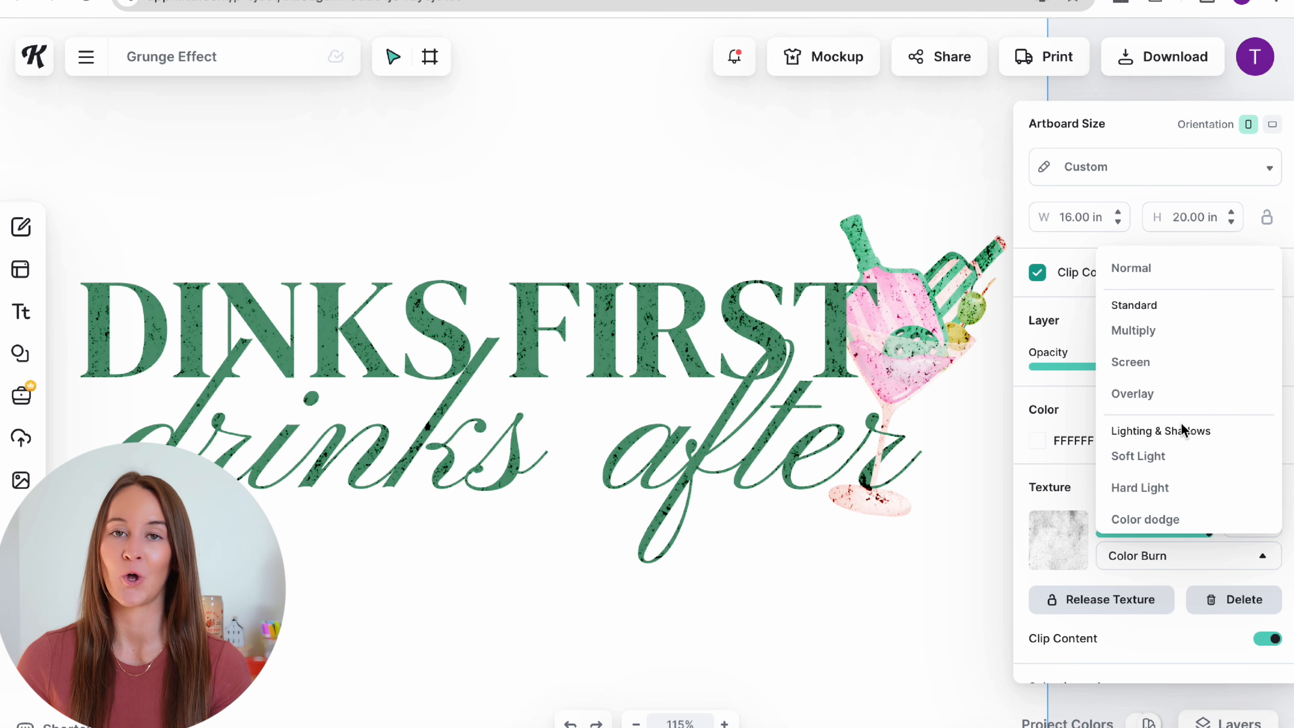
{"action": "scroll", "coordinate": [1181, 430], "scroll_direction": "down", "scroll_amount": 5}
{"action": "scroll", "coordinate": [1181, 429], "scroll_direction": "down", "scroll_amount": 4}
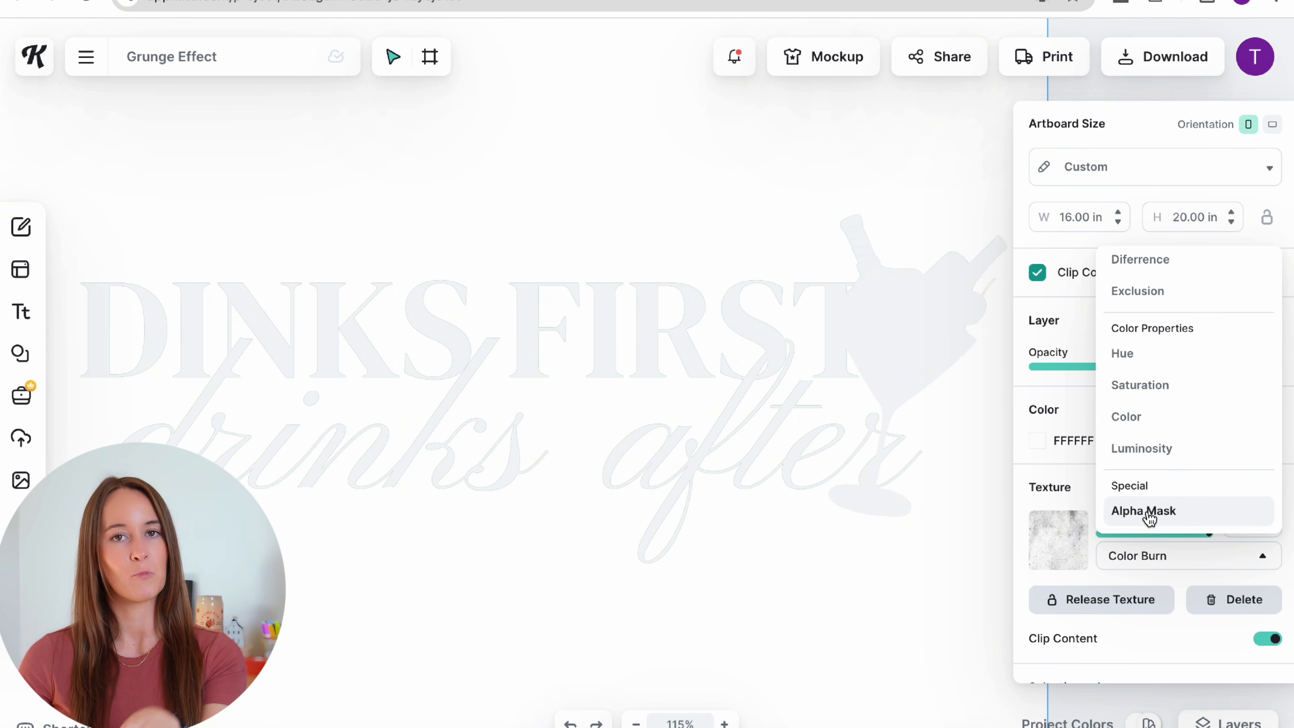
{"action": "left_click", "coordinate": [1146, 511]}
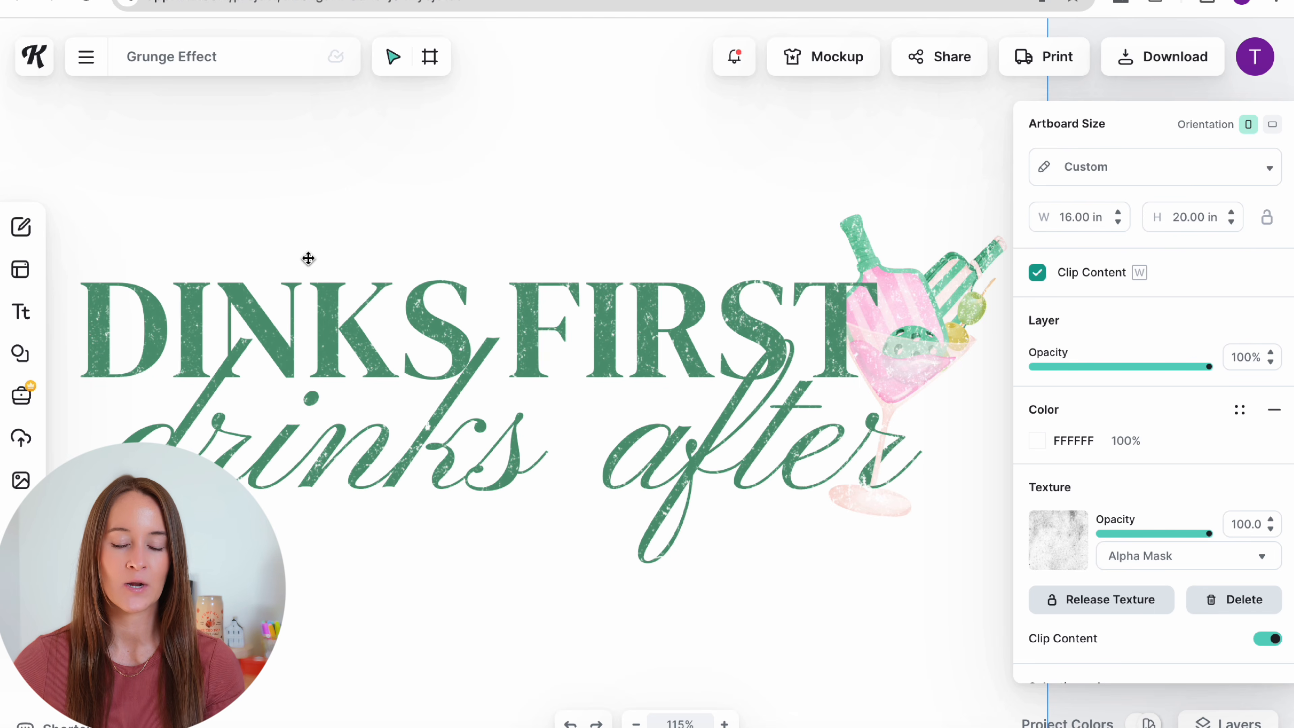
{"action": "scroll", "coordinate": [309, 258], "scroll_direction": "down", "scroll_amount": 5}
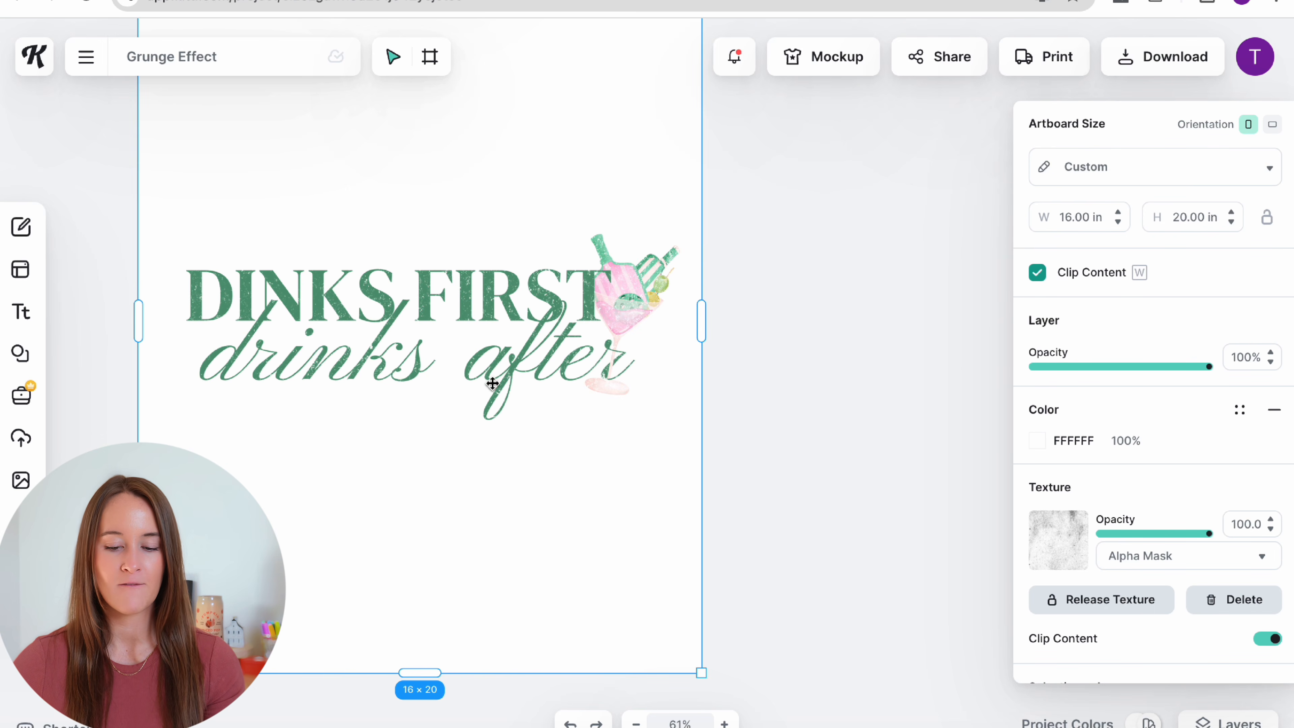
{"action": "left_click", "coordinate": [737, 407]}
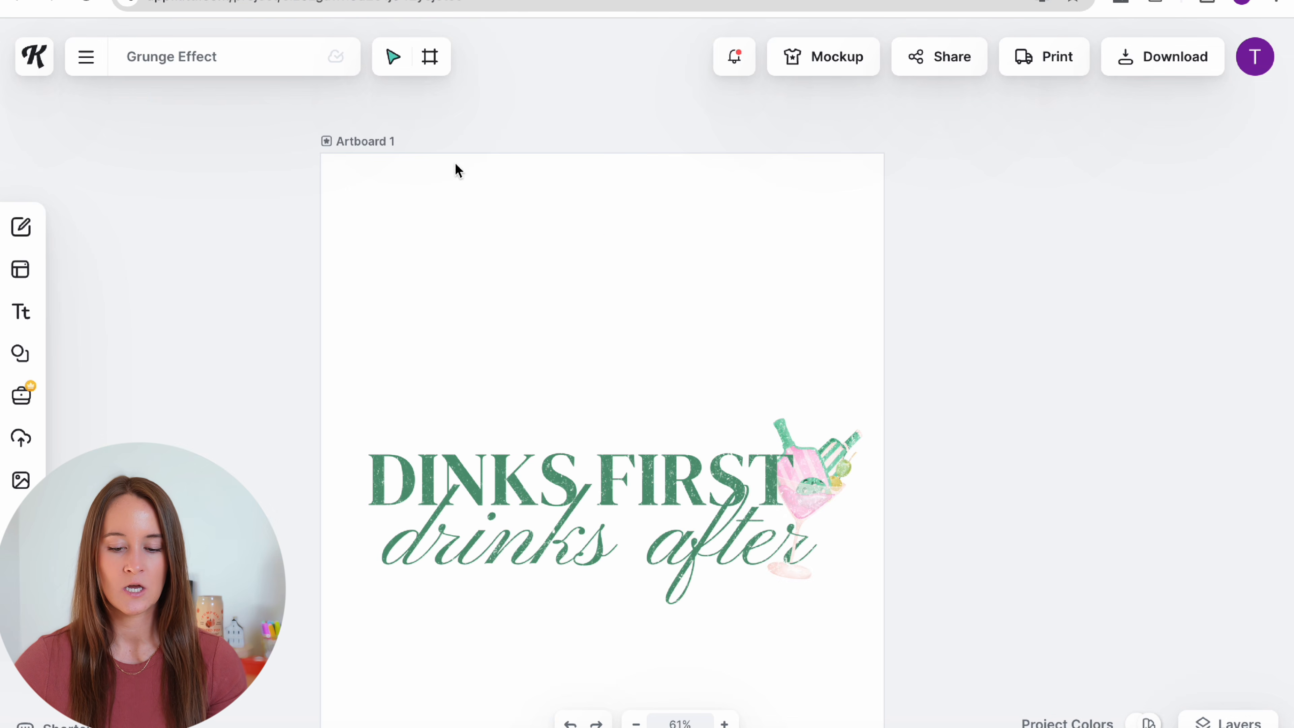
{"action": "left_click", "coordinate": [368, 141]}
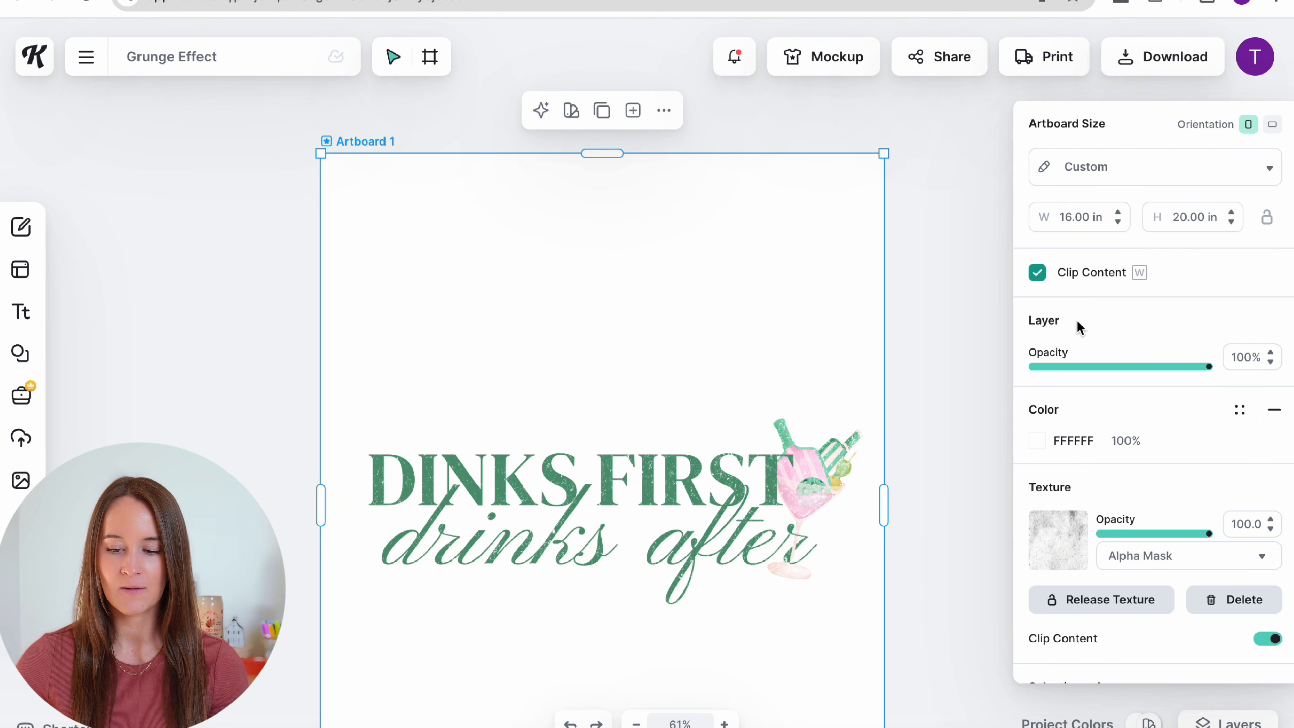
Step: Preview the distressed lettering by changing the artboard background colour to black
{"action": "scroll", "coordinate": [1111, 429], "scroll_direction": "down", "scroll_amount": 2}
{"action": "left_click", "coordinate": [1039, 351]}
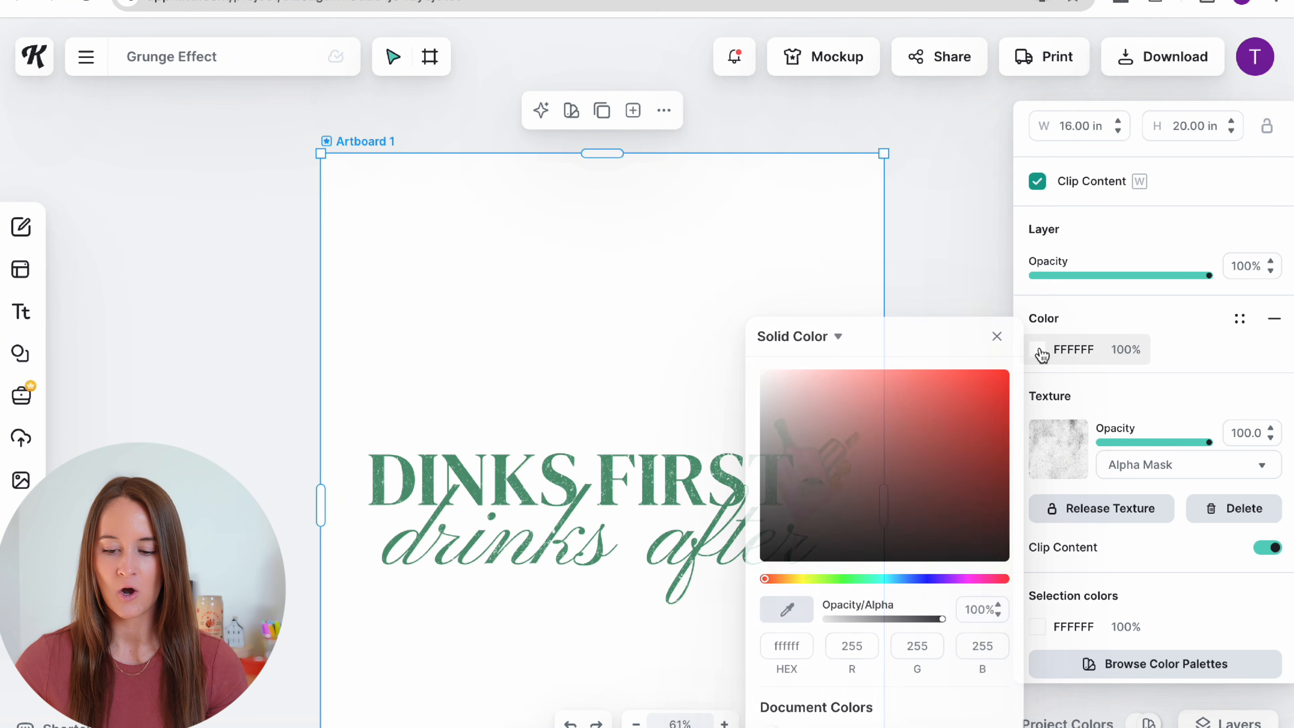
{"action": "left_click_drag", "start_coordinate": [857, 410], "coordinate": [762, 560]}
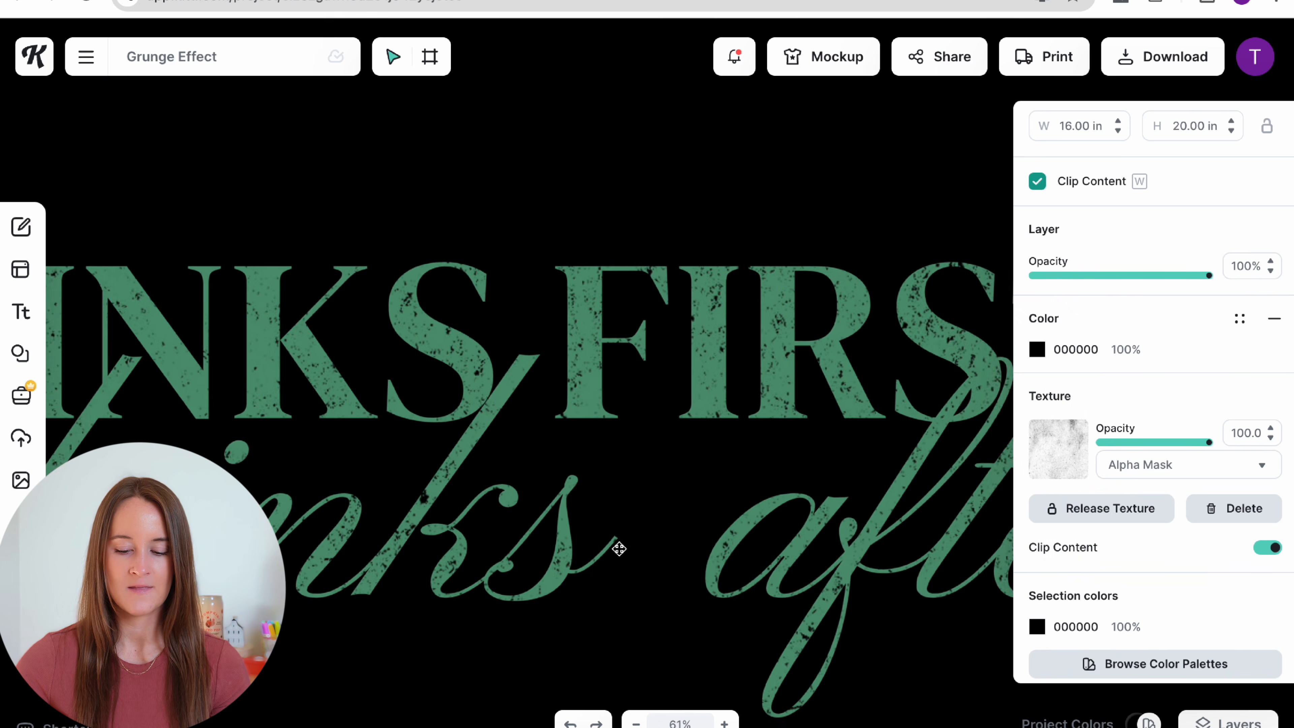
Step: Lower the grunge texture's opacity to about 52.5
{"action": "scroll", "coordinate": [618, 546], "scroll_direction": "up", "scroll_amount": 2}
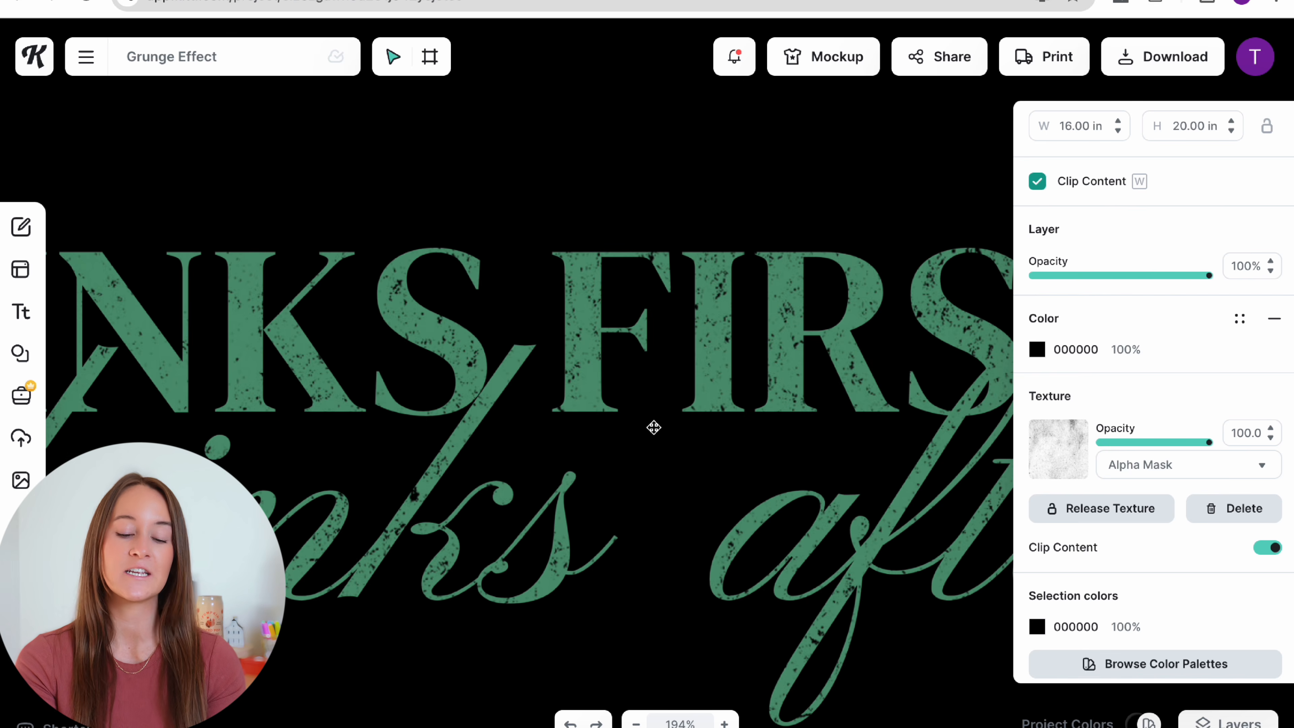
{"action": "scroll", "coordinate": [687, 370], "scroll_direction": "down", "scroll_amount": 4}
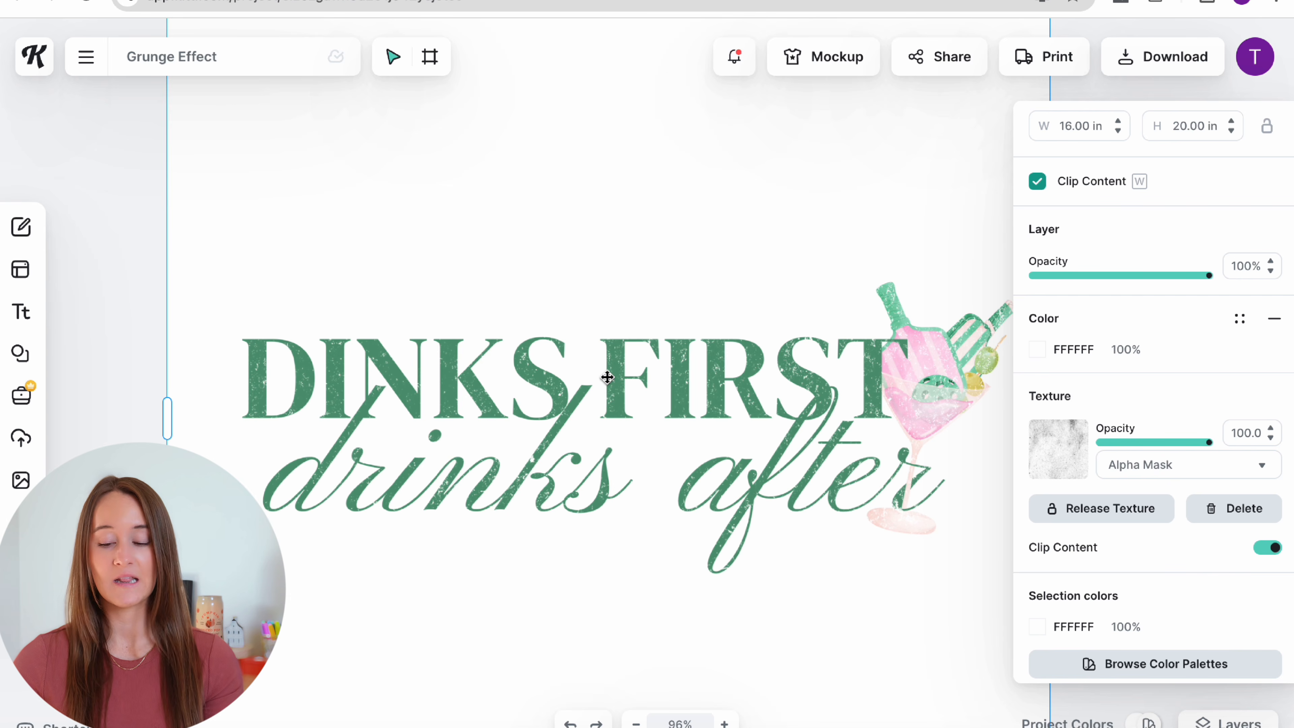
{"action": "scroll", "coordinate": [607, 377], "scroll_direction": "down", "scroll_amount": 2}
{"action": "scroll", "coordinate": [607, 377], "scroll_direction": "right", "scroll_amount": 2}
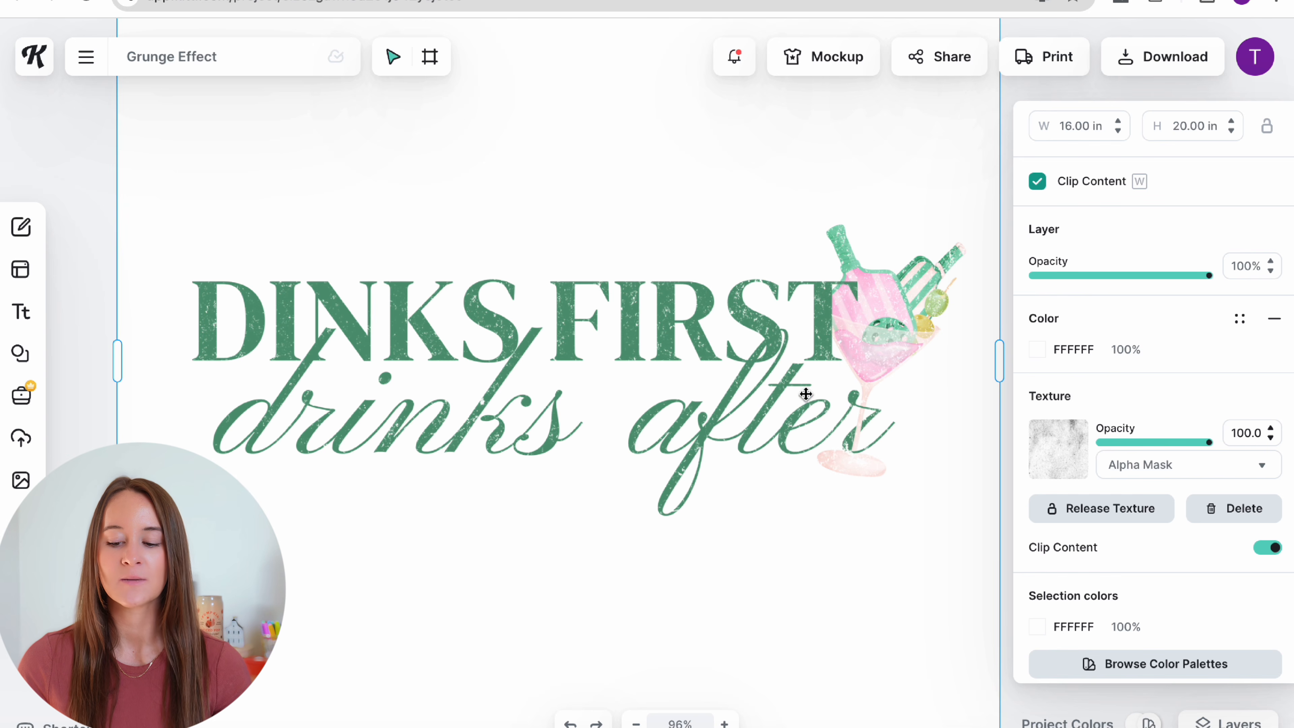
{"action": "left_click", "coordinate": [1157, 444]}
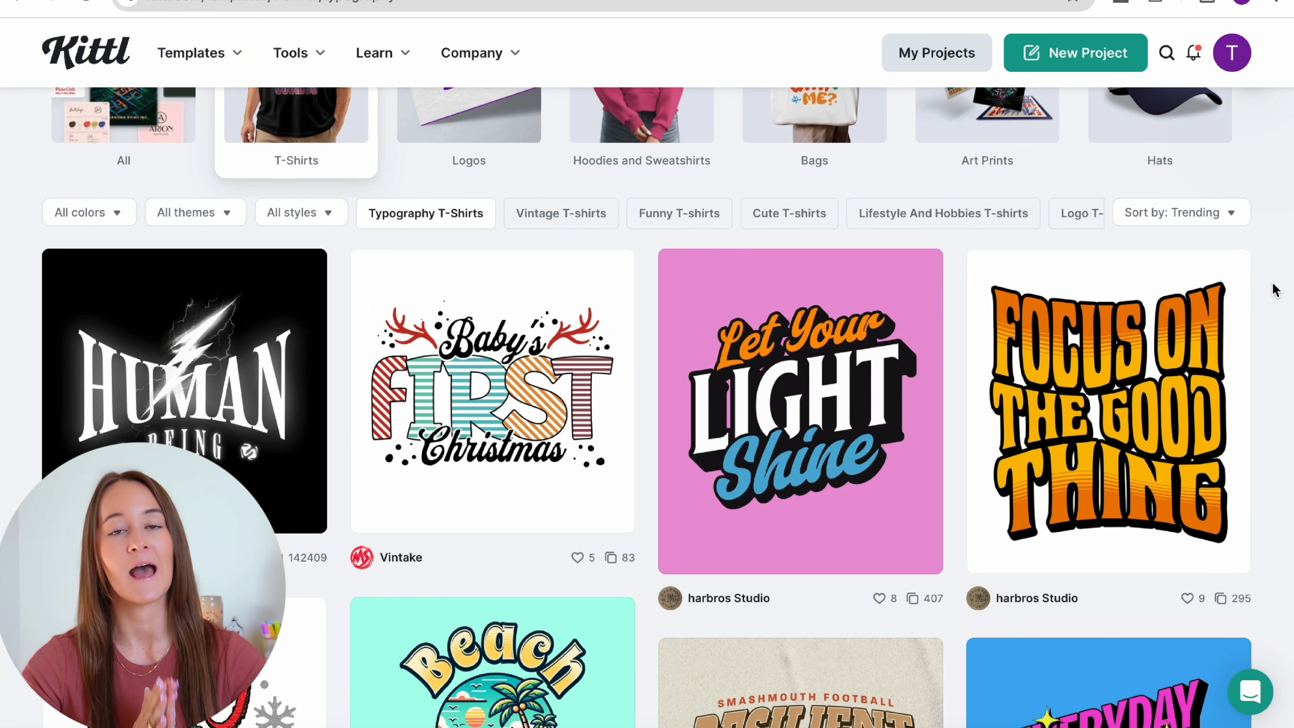
{"action": "scroll", "coordinate": [1276, 290], "scroll_direction": "up", "scroll_amount": 1}
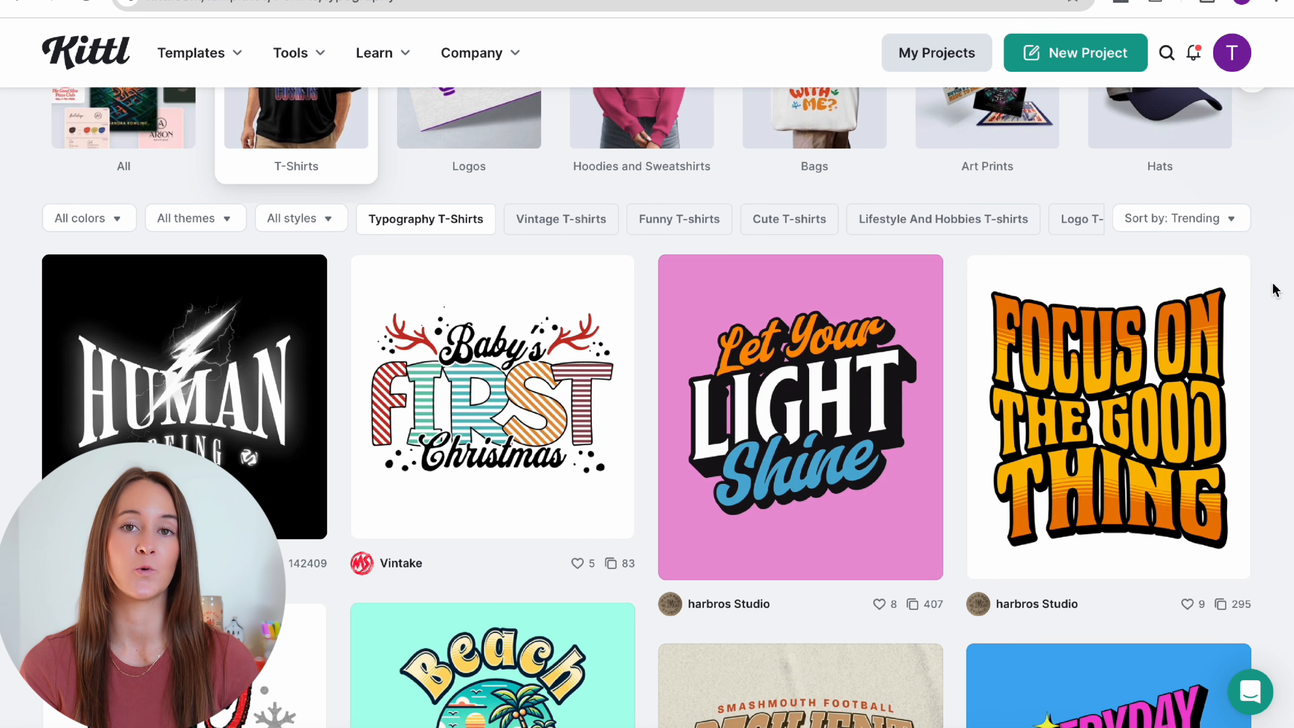
{"action": "scroll", "coordinate": [1275, 290], "scroll_direction": "down", "scroll_amount": 5}
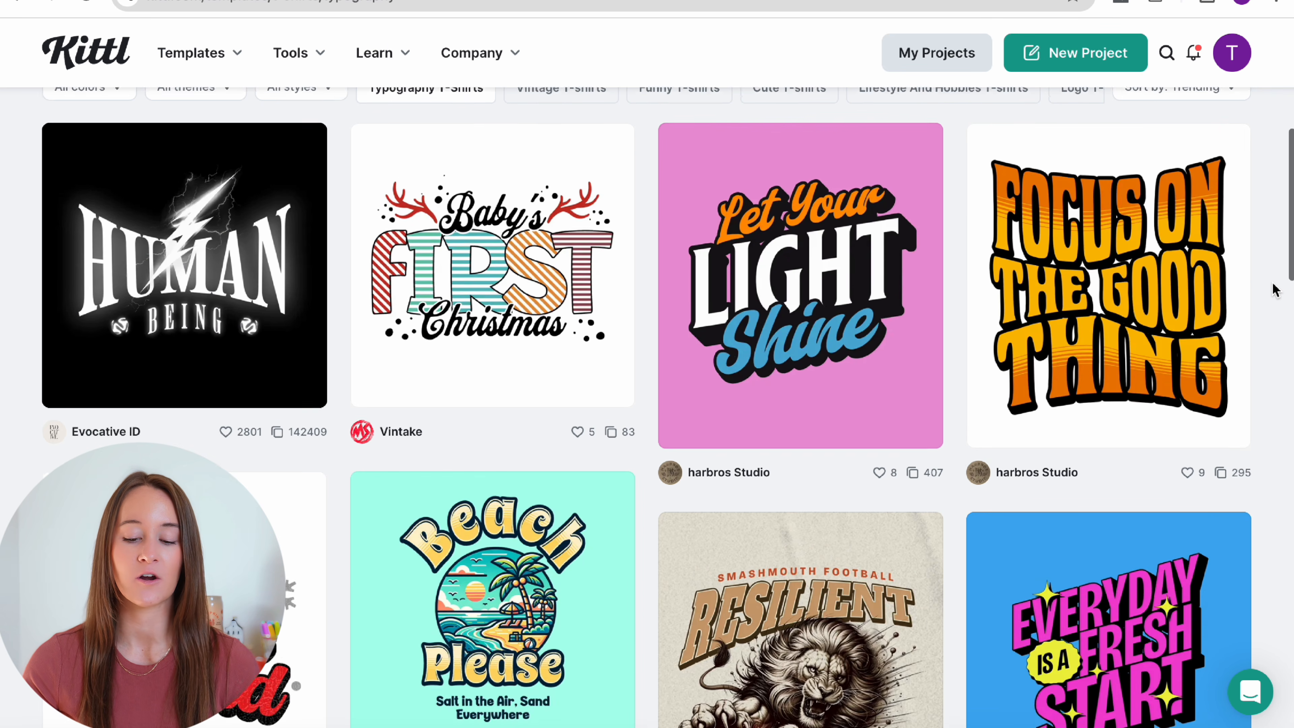
{"action": "scroll", "coordinate": [1275, 290], "scroll_direction": "down", "scroll_amount": 4}
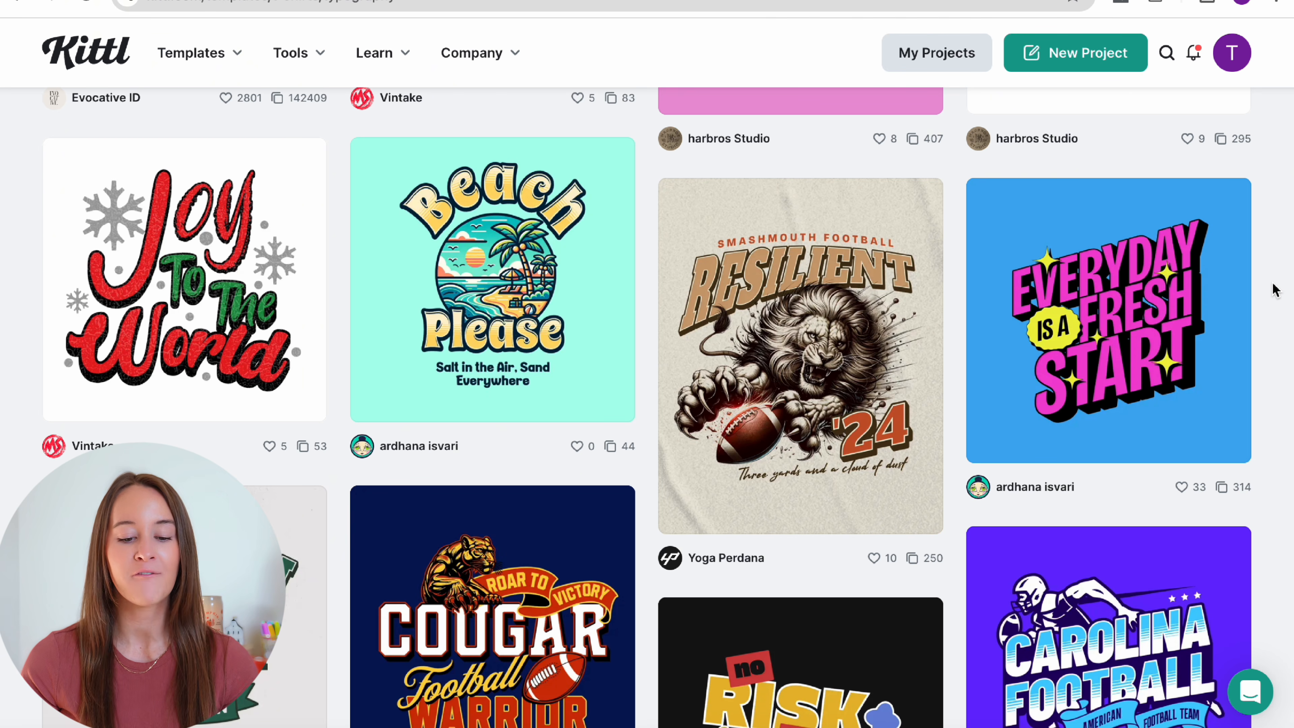
{"action": "scroll", "coordinate": [1273, 289], "scroll_direction": "down", "scroll_amount": 2}
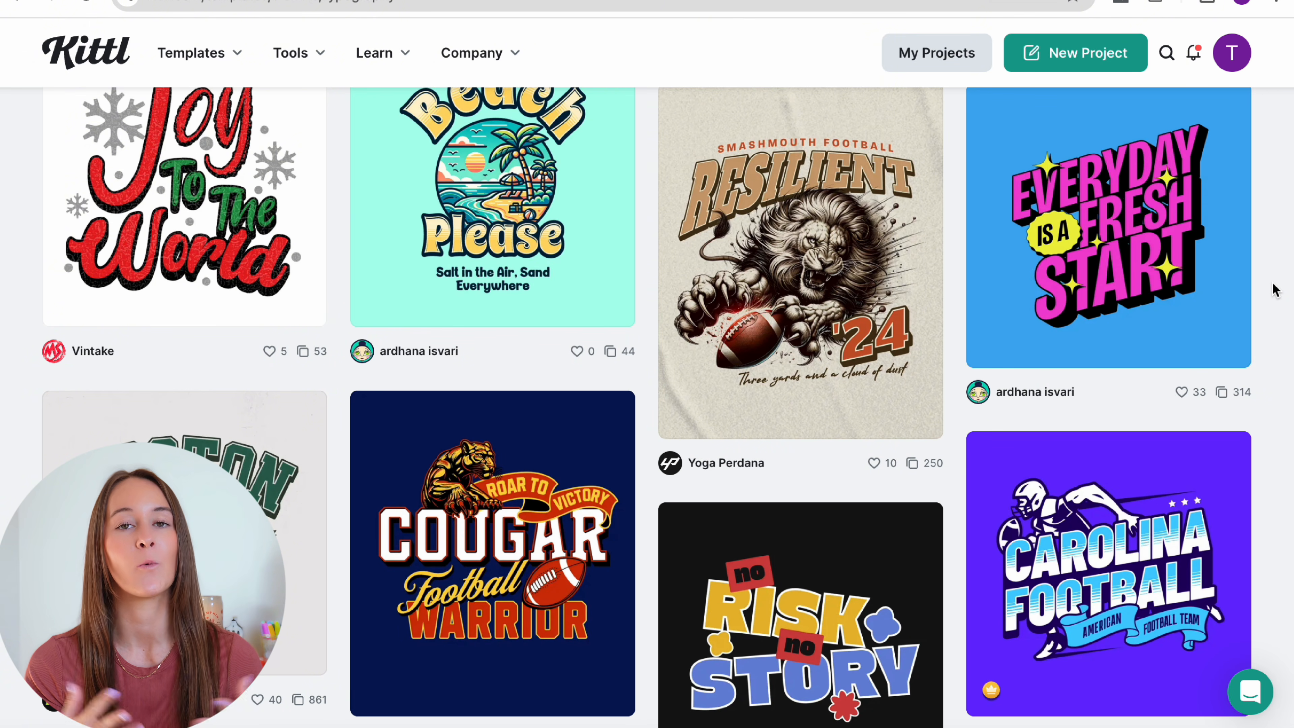
{"action": "scroll", "coordinate": [1274, 289], "scroll_direction": "down", "scroll_amount": 10}
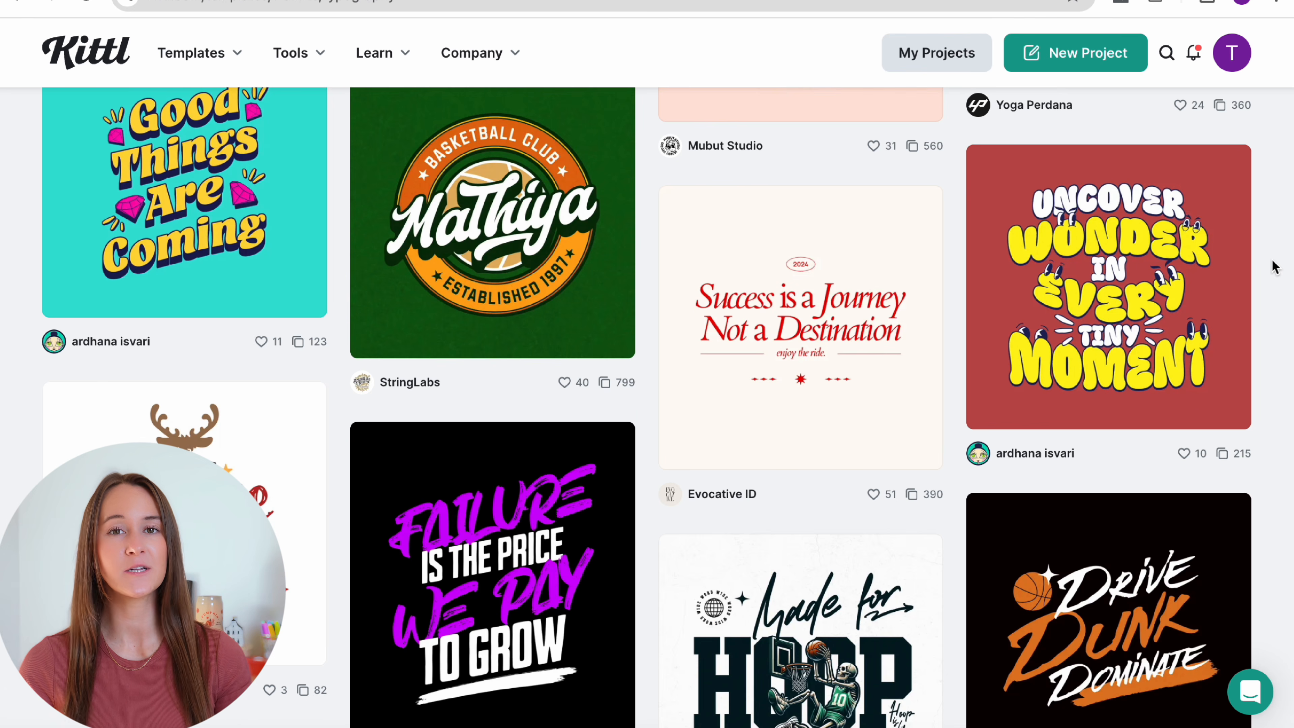